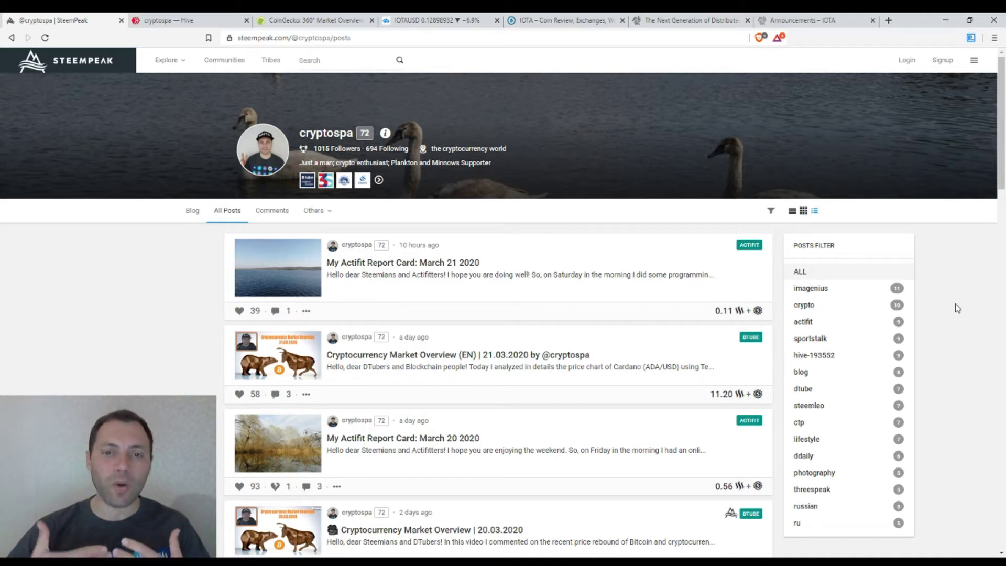
# - List the author's posts on their Hive.blog profile, checking SteemPeak briefly before returning
pyautogui.scroll(-2, 465, 304)
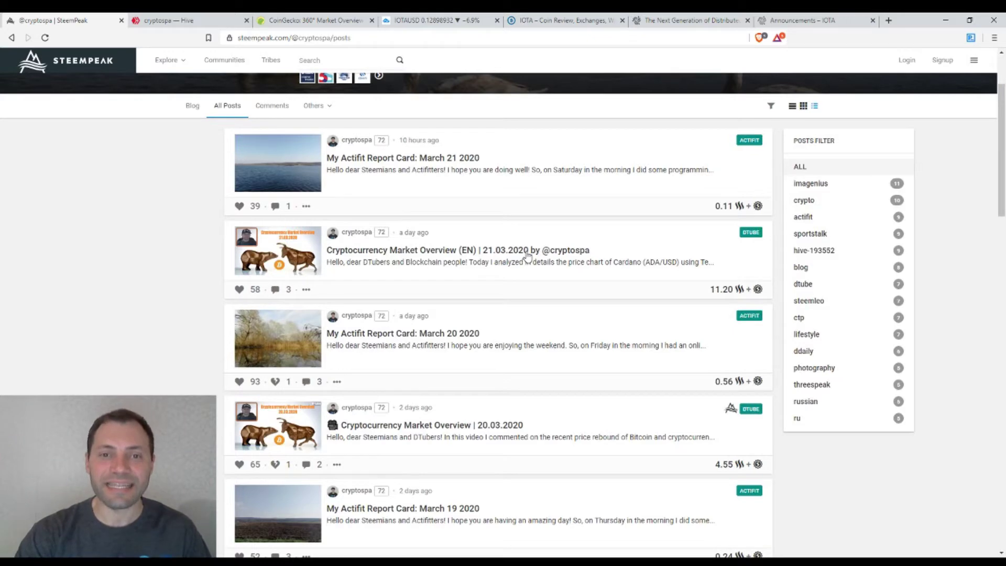
pyautogui.scroll(2, 527, 255)
pyautogui.click(173, 20)
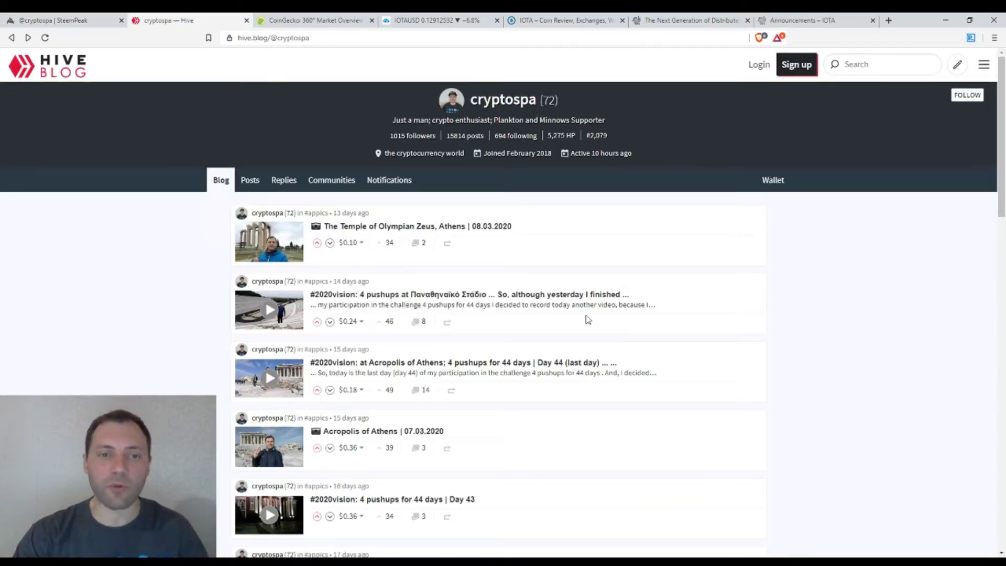
pyautogui.click(250, 181)
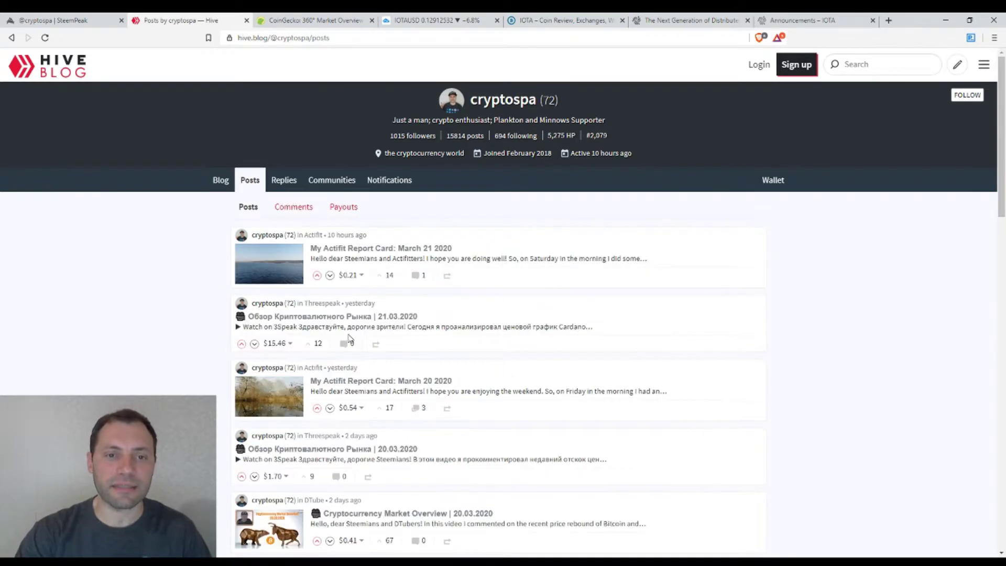
pyautogui.scroll(-3, 464, 320)
pyautogui.scroll(3, 541, 384)
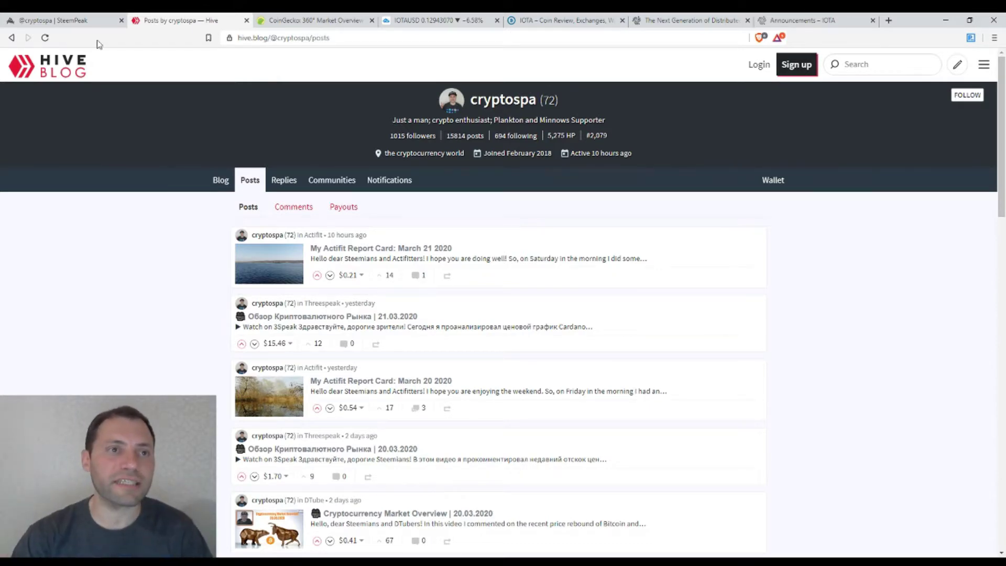
pyautogui.click(73, 20)
pyautogui.click(194, 19)
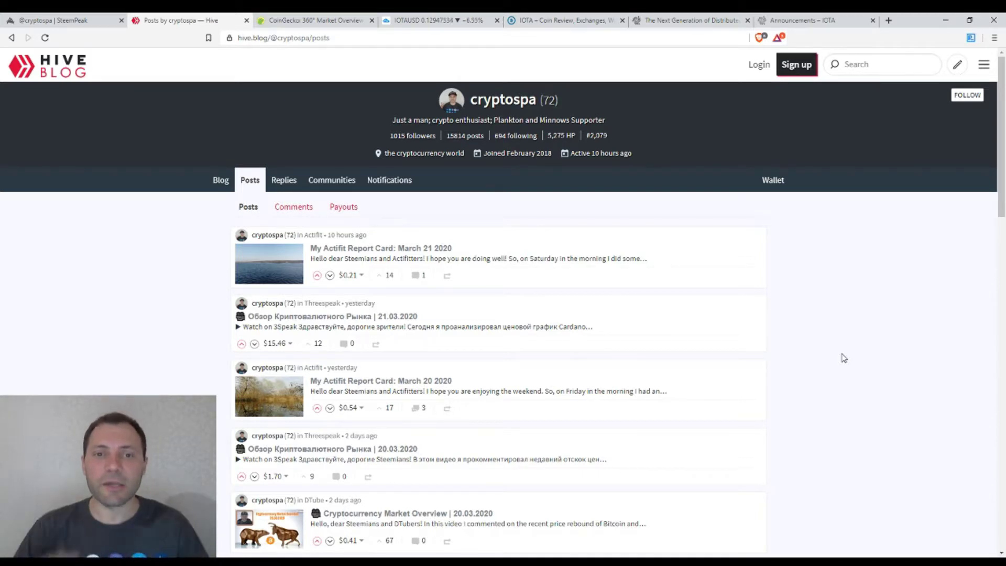
# - Scroll CoinGecko's Top 100 table down to IOTA at rank 25, then bring up the IOTAUSD chart
pyautogui.click(302, 21)
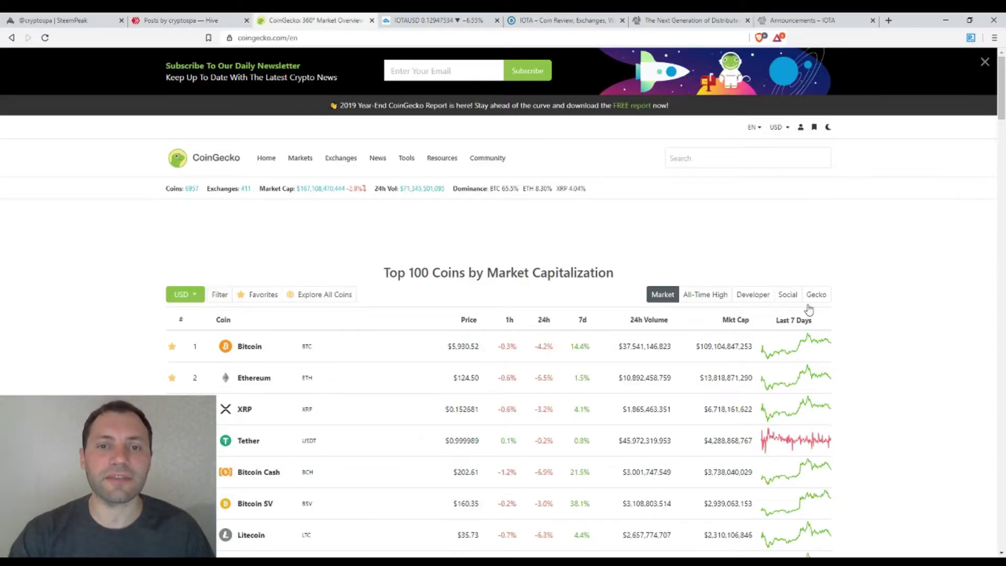
pyautogui.scroll(-2, 880, 277)
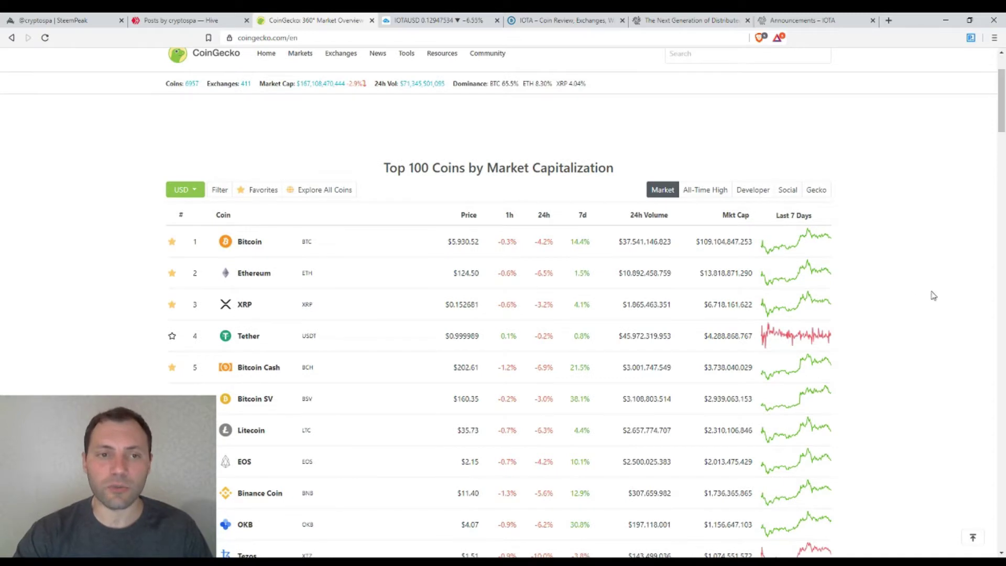
pyautogui.scroll(-1, 933, 294)
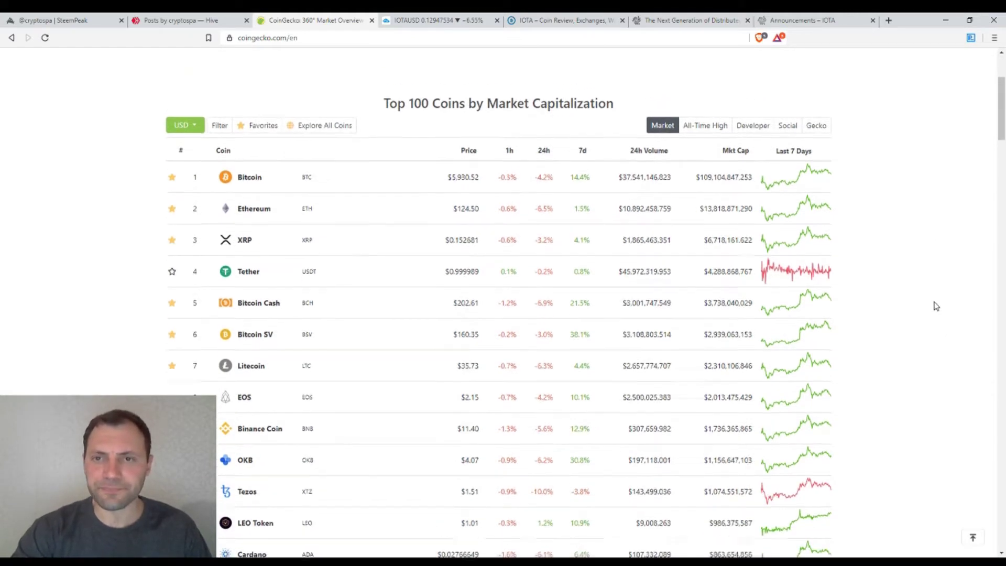
pyautogui.scroll(1, 936, 306)
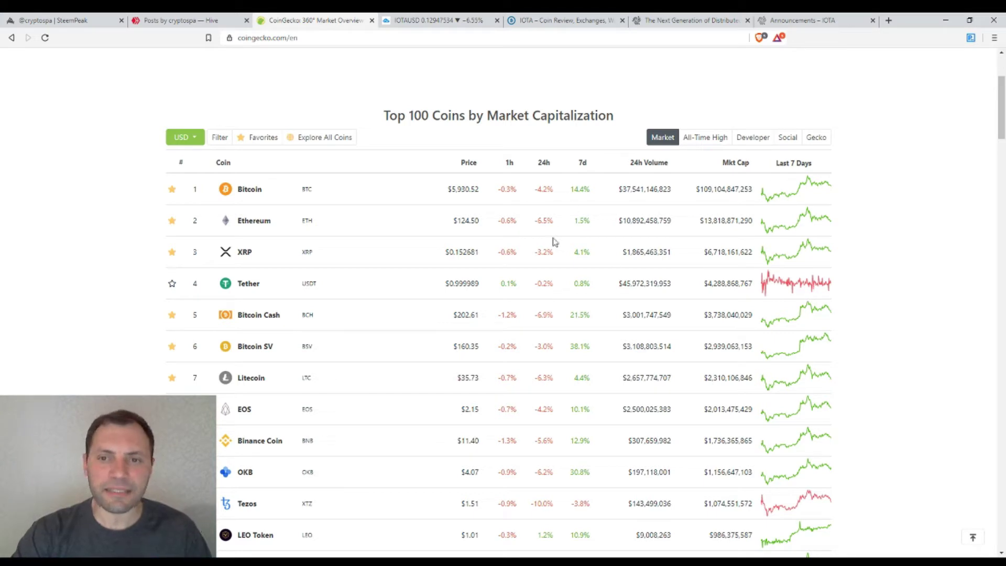
pyautogui.scroll(-1, 889, 228)
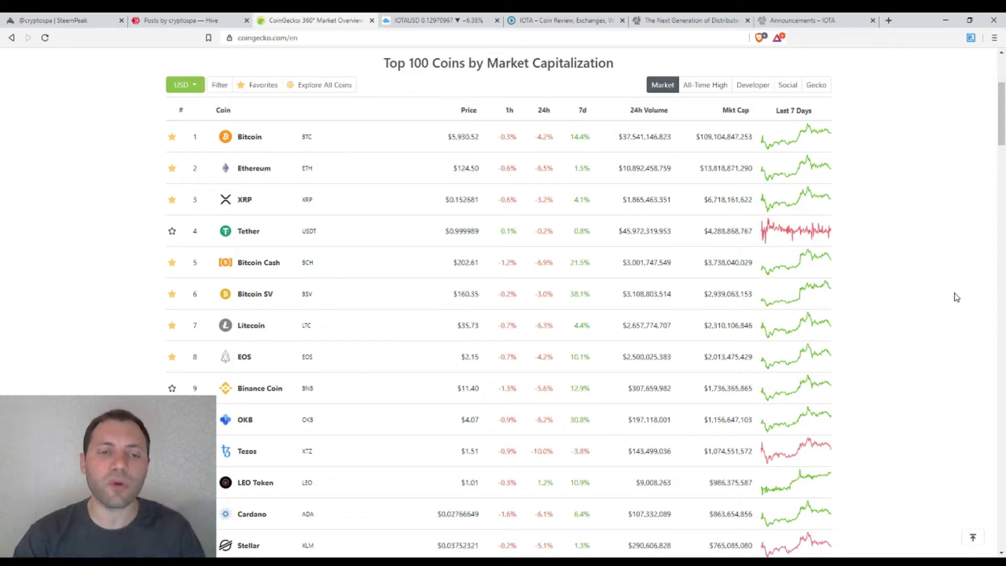
pyautogui.scroll(-5, 956, 297)
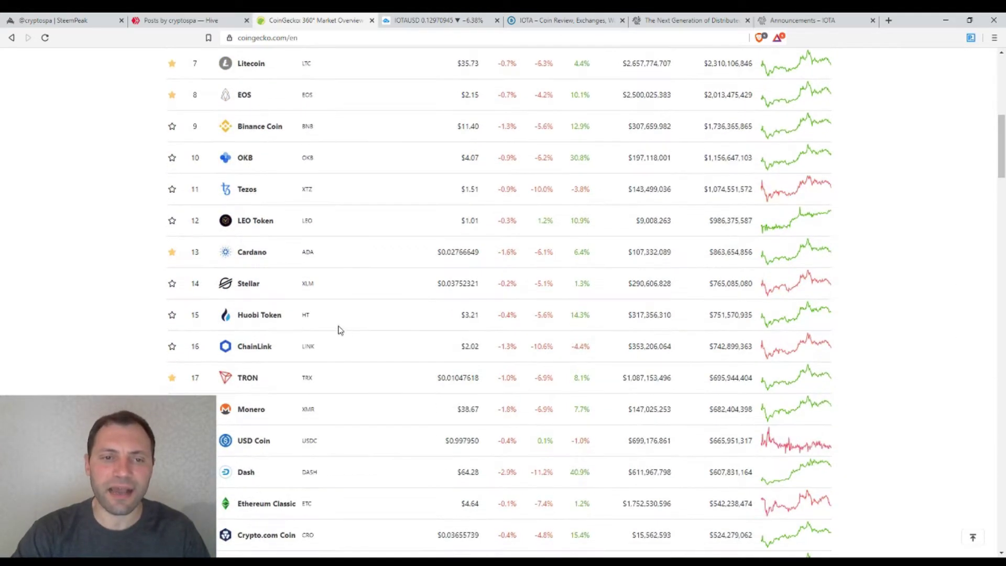
pyautogui.scroll(-2, 336, 283)
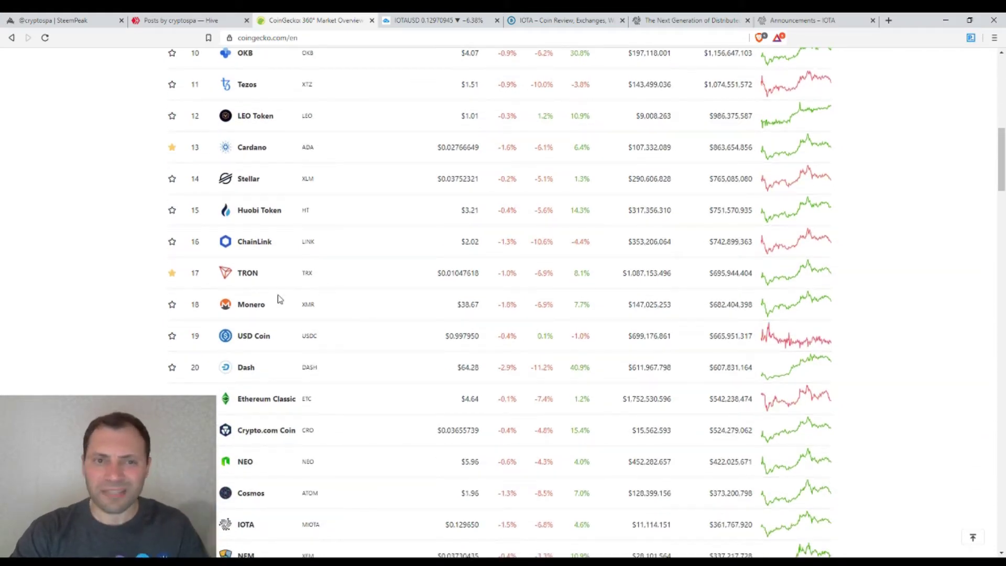
pyautogui.scroll(-4, 258, 281)
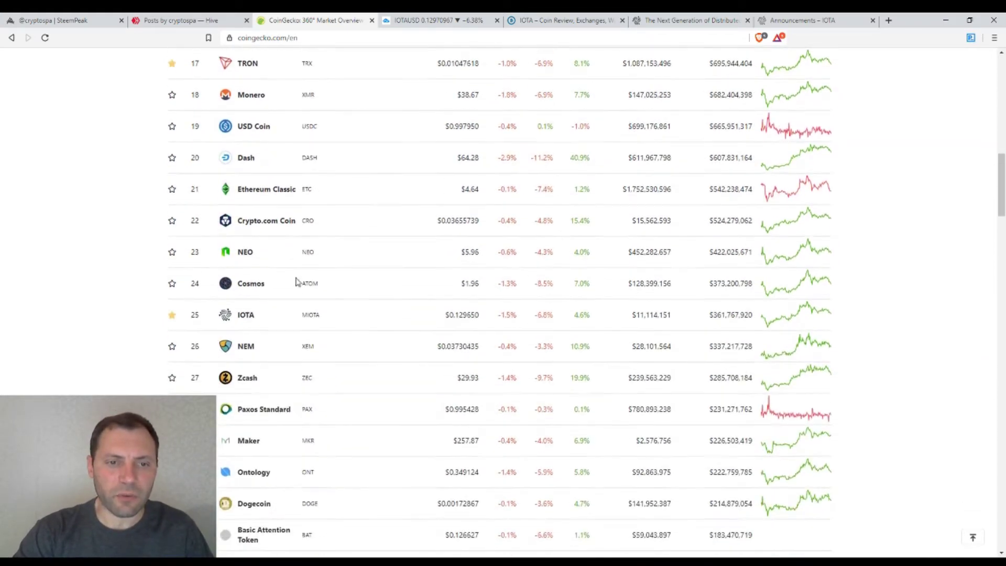
pyautogui.scroll(-2, 251, 323)
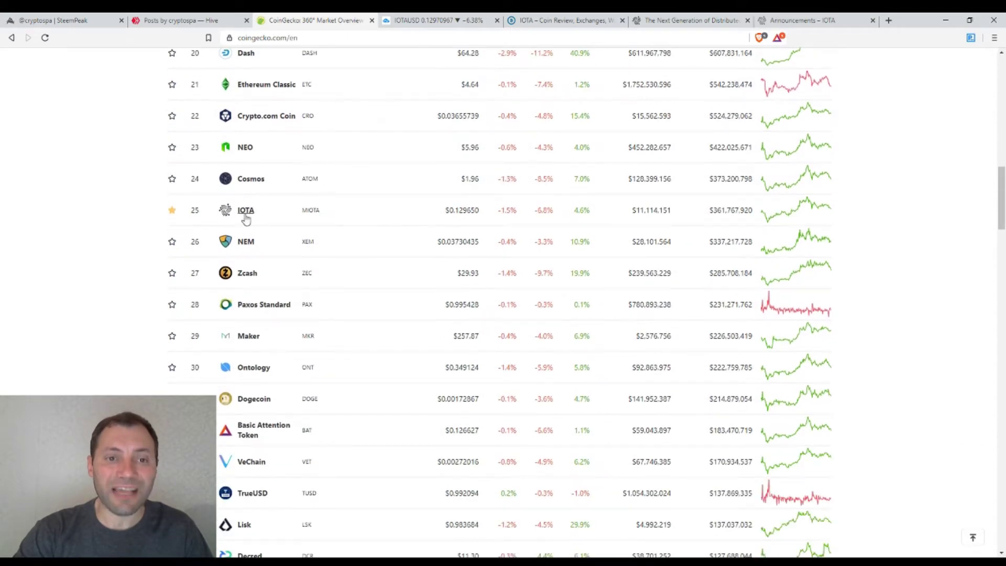
pyautogui.click(429, 20)
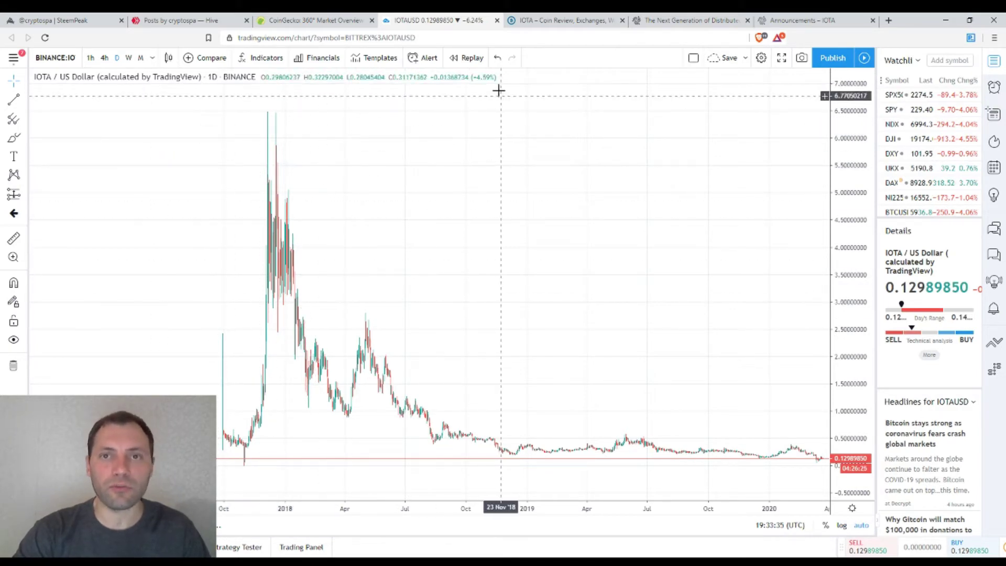
# - Open the BitcoinWiki IOTA article and search the page for 'tangle'
pyautogui.click(574, 24)
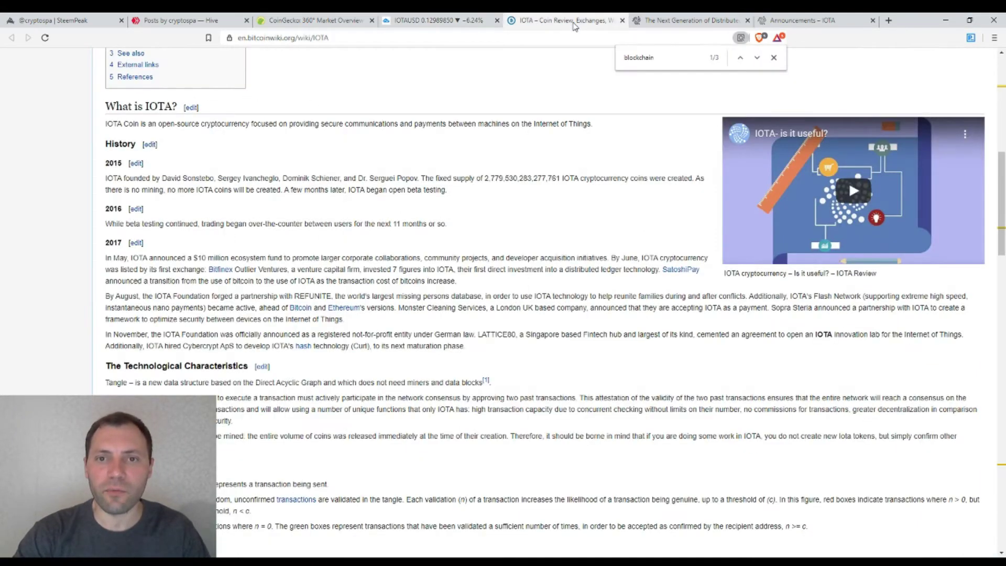
pyautogui.scroll(10, 570, 246)
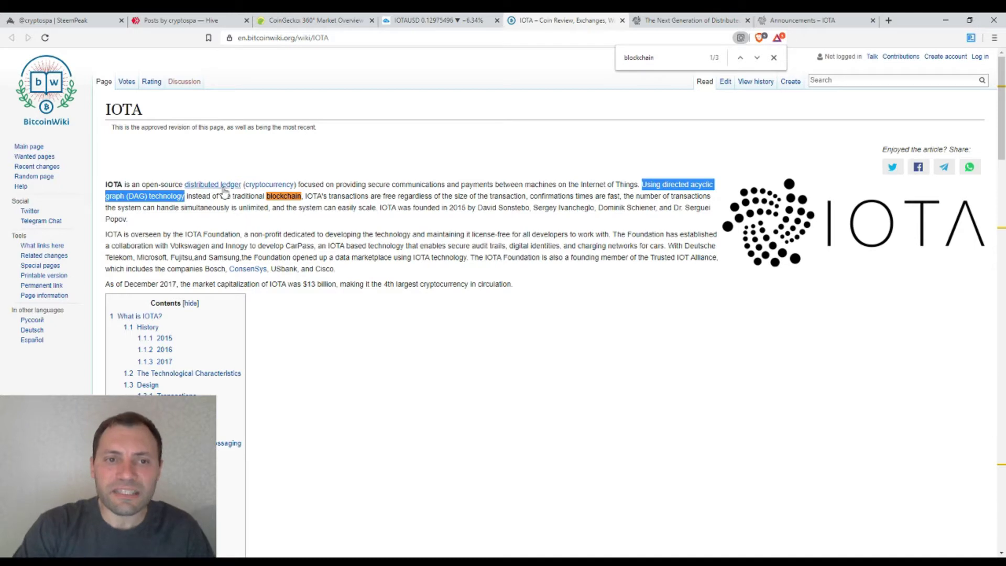
pyautogui.moveTo(270, 188)
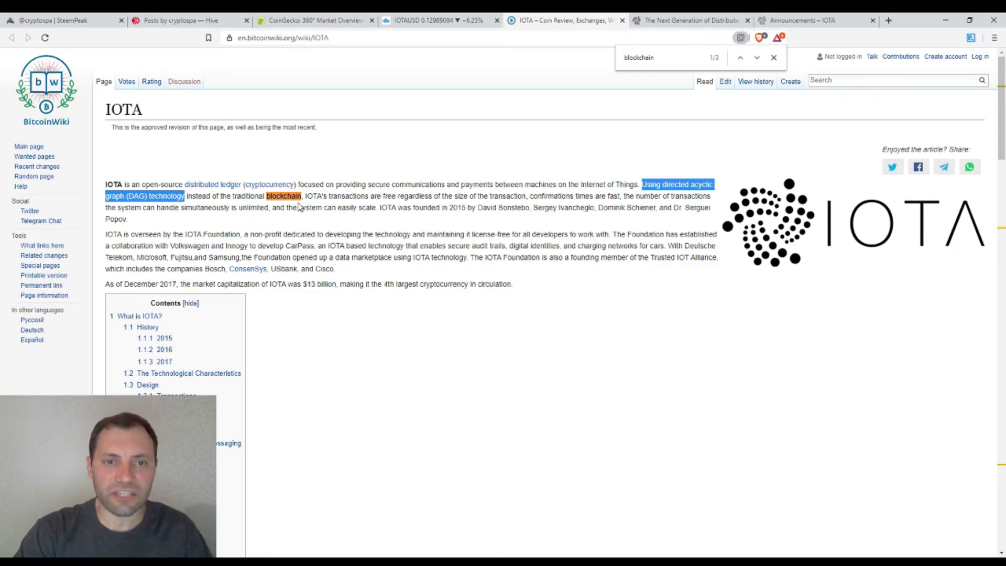
pyautogui.click(665, 59)
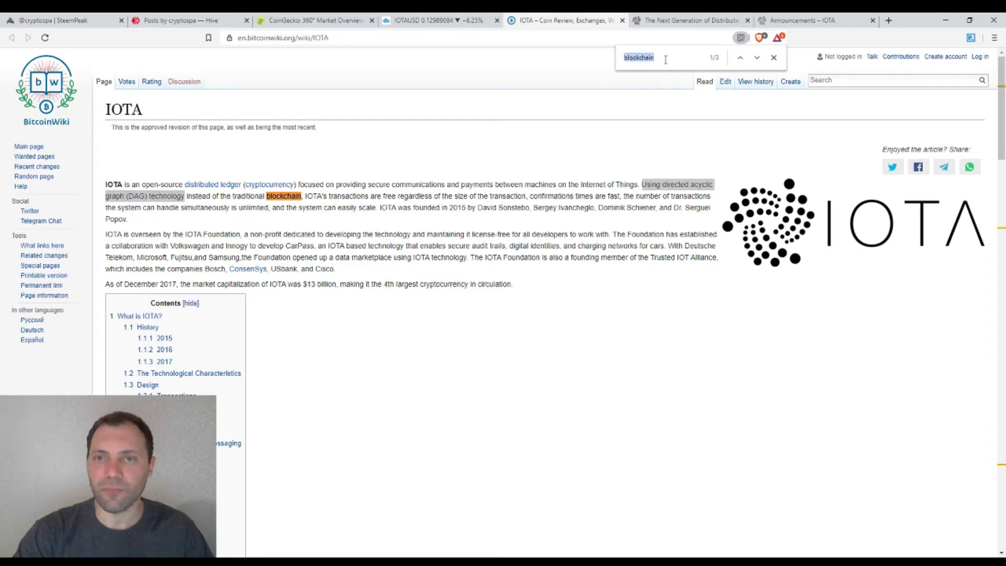
pyautogui.write('tangle')
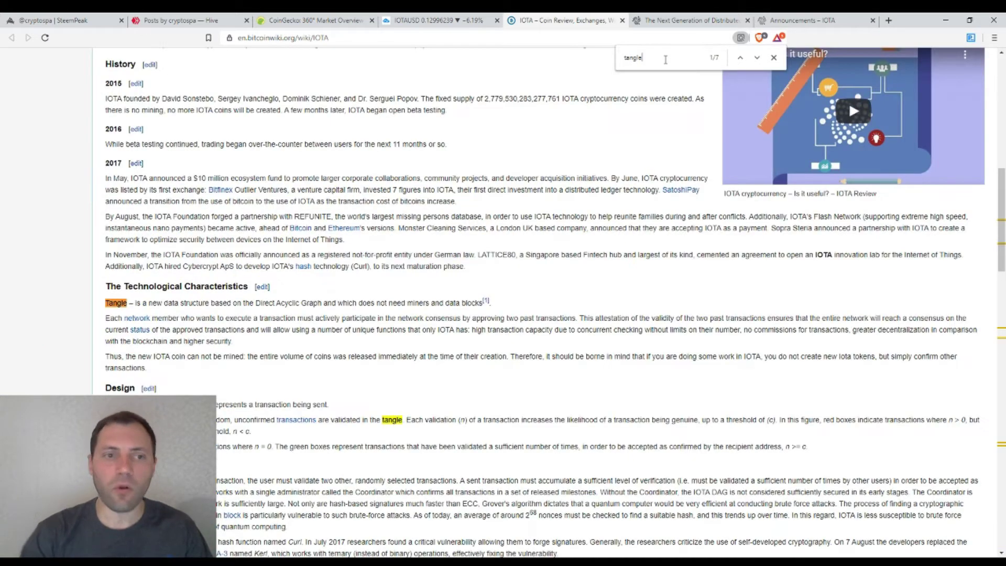
# - Highlight the sentence defining Tangle, then return to the CoinGecko ranking
pyautogui.scroll(-1, 144, 313)
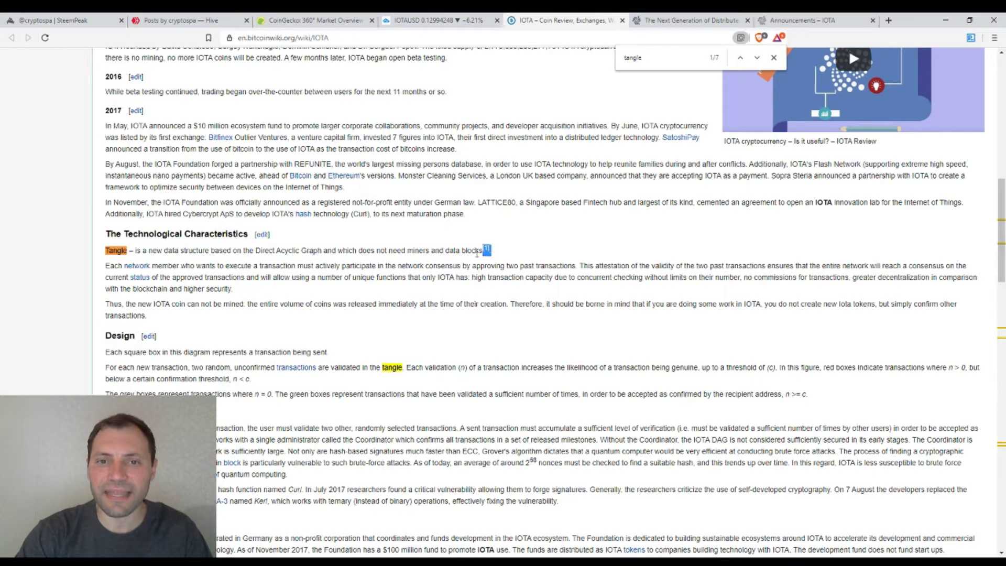
pyautogui.moveTo(492, 251); pyautogui.dragTo(107, 254)
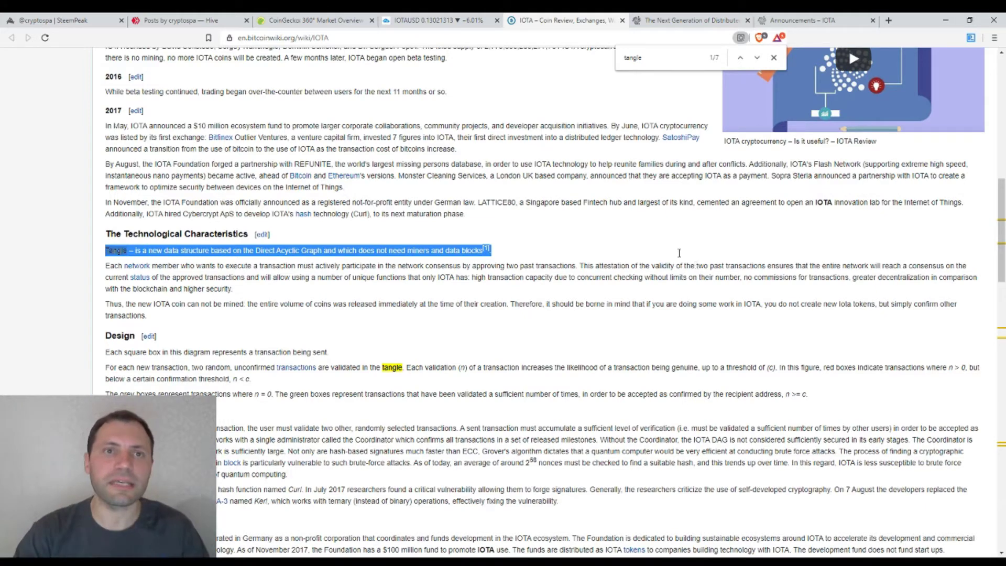
pyautogui.click(328, 23)
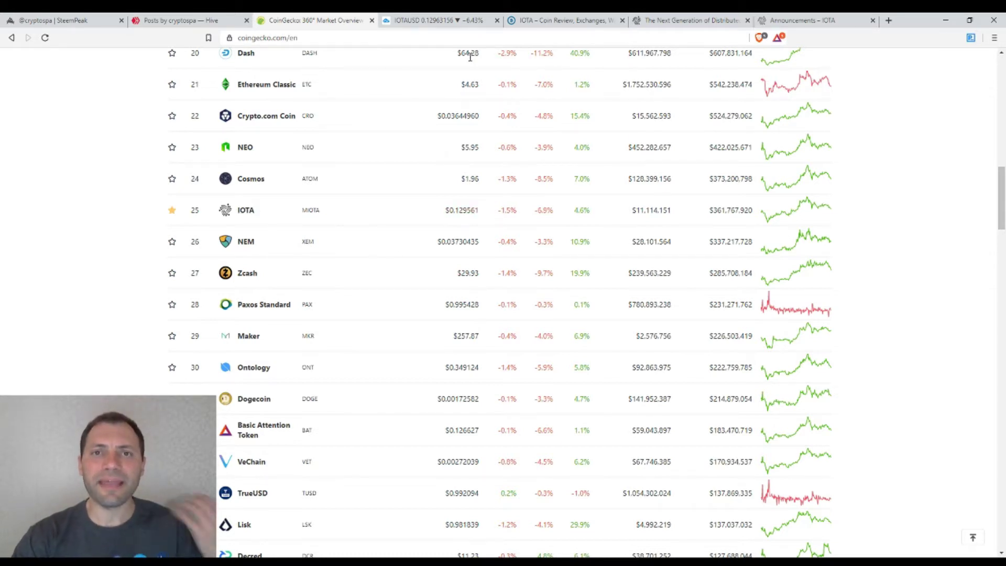
# - Return to the 'IOTA – Coin Review' BitcoinWiki article
pyautogui.click(582, 21)
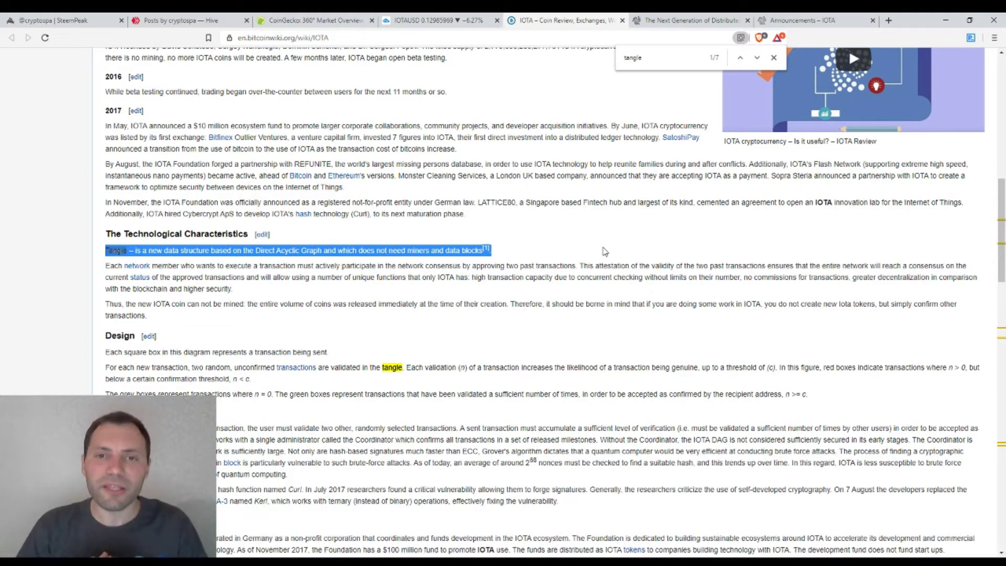
# - Scroll to the top of the IOTA wiki article, then return to CoinGecko's ranking around IOTA
pyautogui.scroll(10, 586, 281)
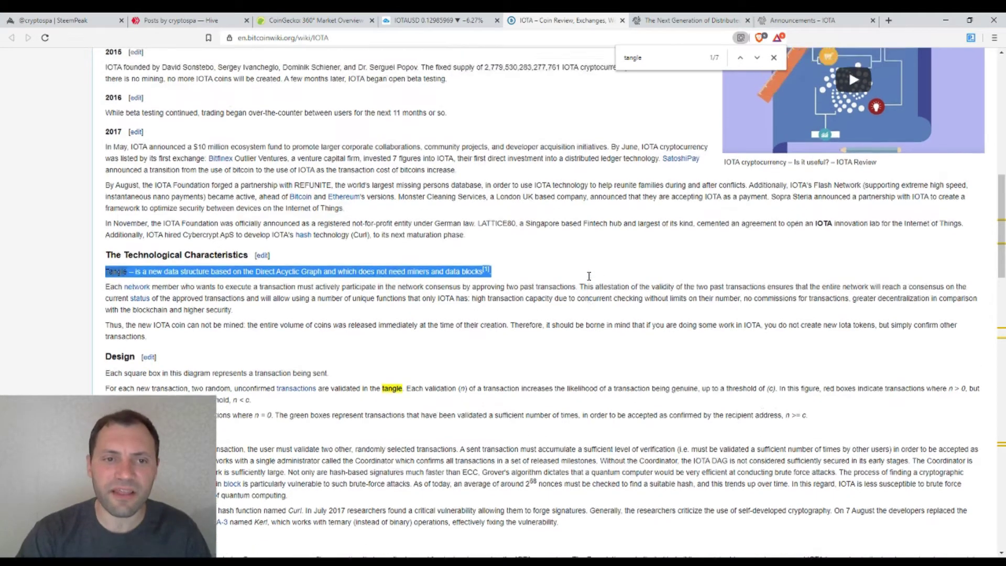
pyautogui.scroll(2, 586, 283)
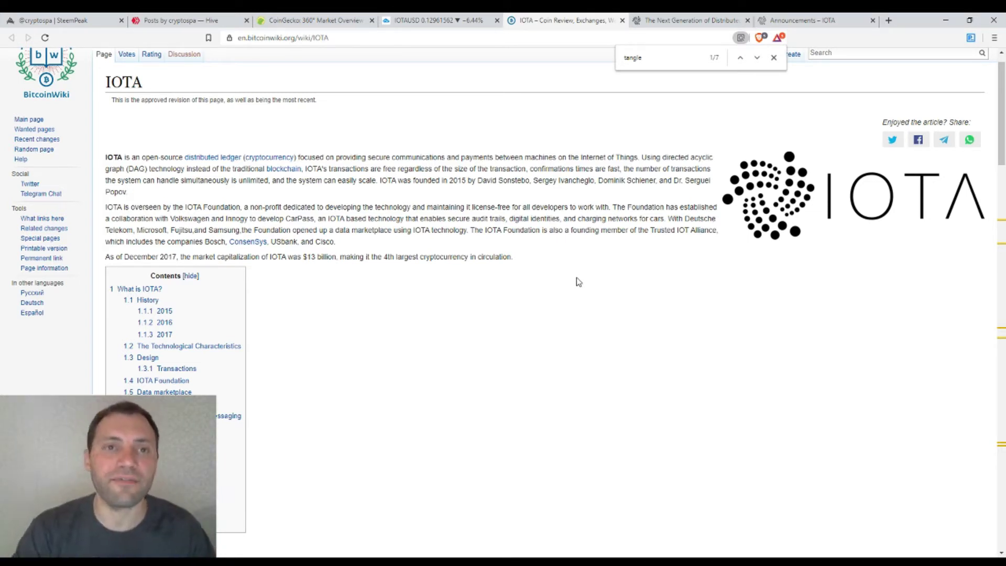
pyautogui.click(324, 20)
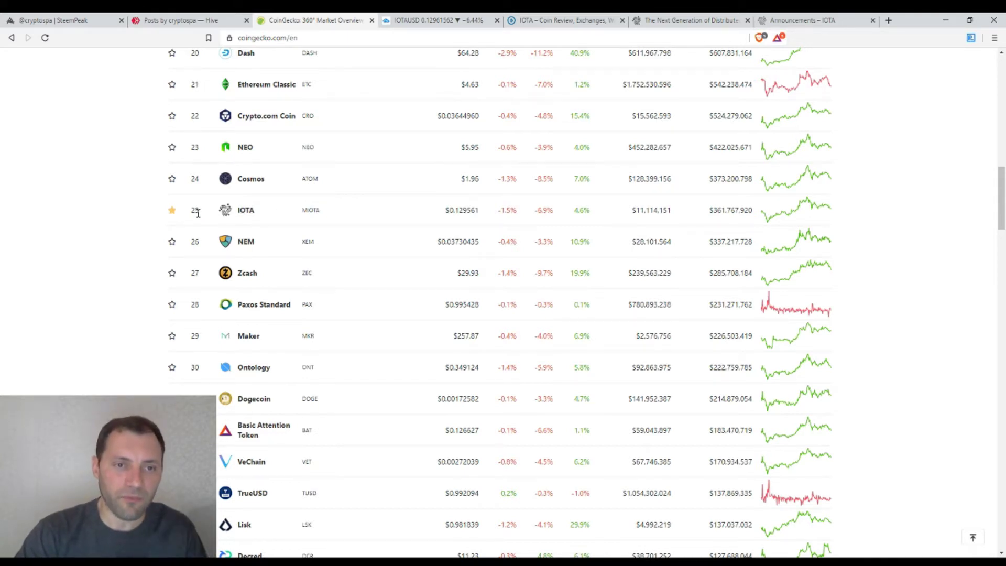
# - Zoom the daily IOTA/USD candles in and out across the history since the 2018 peak
pyautogui.click(421, 22)
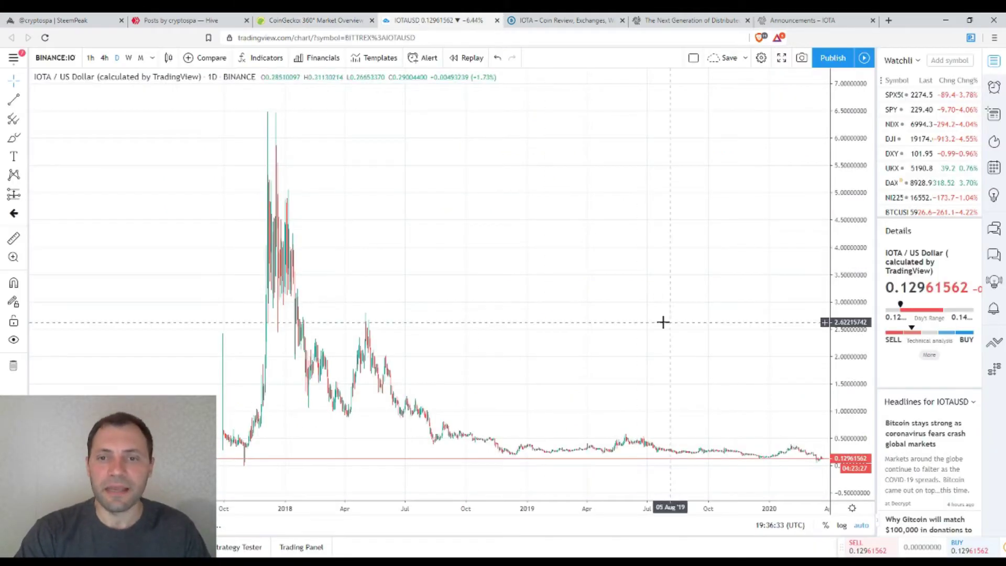
pyautogui.scroll(2, 564, 295)
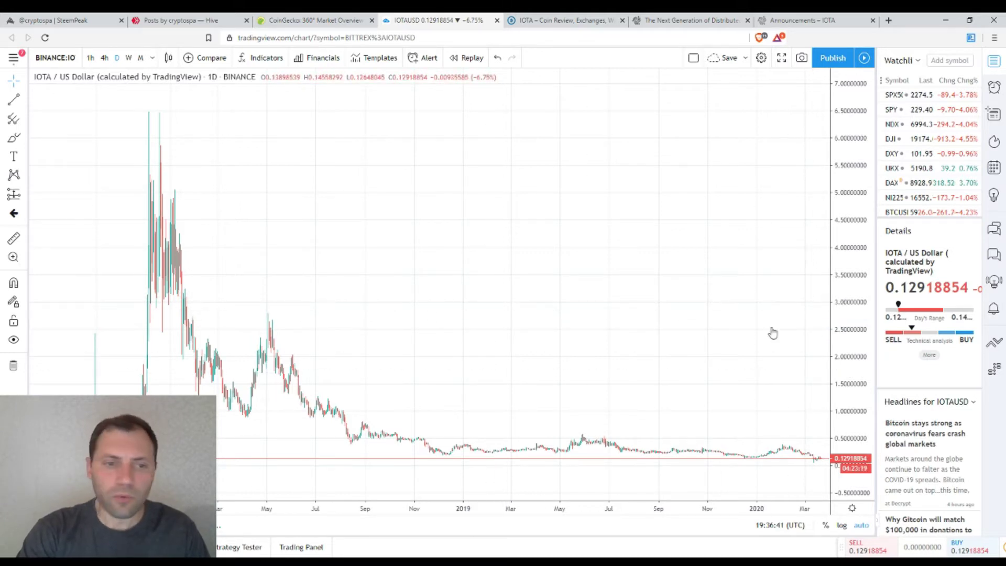
pyautogui.scroll(-2, 172, 359)
pyautogui.scroll(-1, 299, 460)
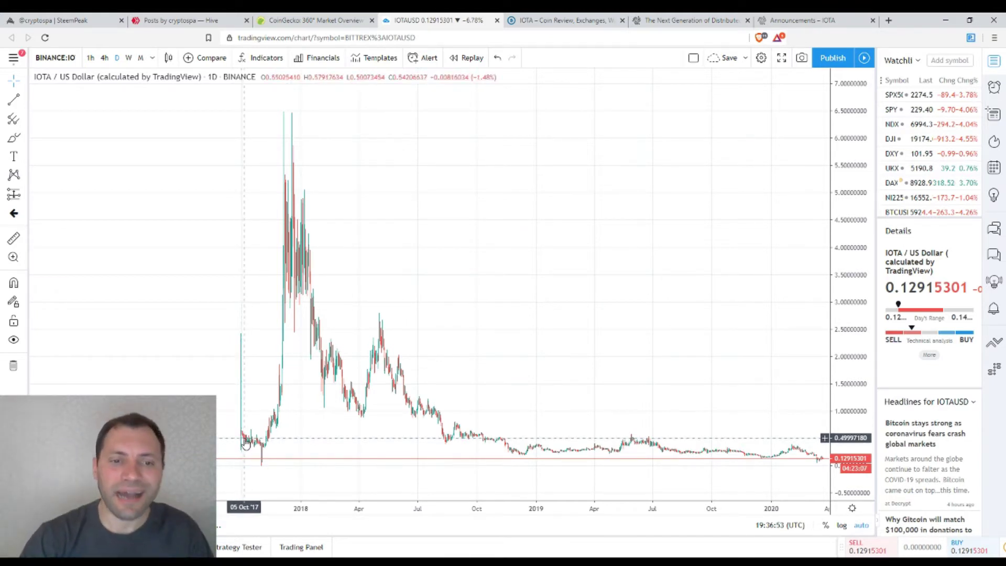
pyautogui.scroll(2, 245, 443)
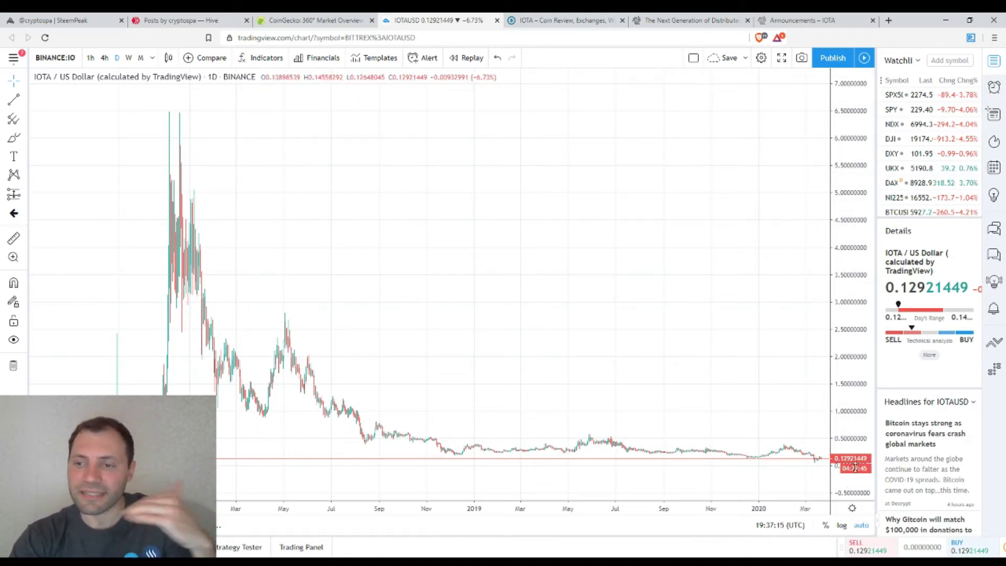
pyautogui.scroll(2, 826, 507)
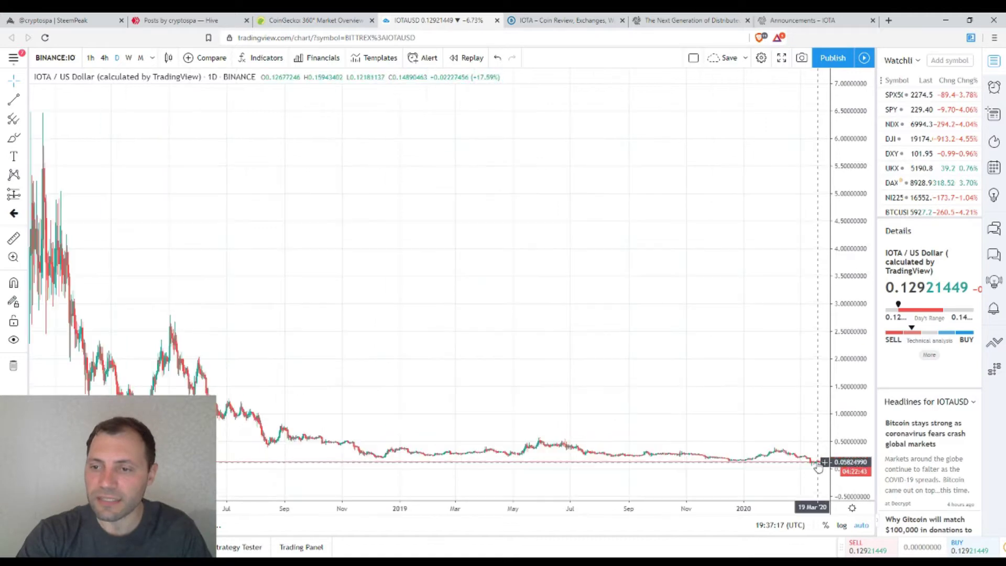
pyautogui.click(313, 20)
# - View CoinGecko's IOTA (MIOTA) coin page at $0.129617, then return to the IOTA/USD chart
pyautogui.click(247, 212)
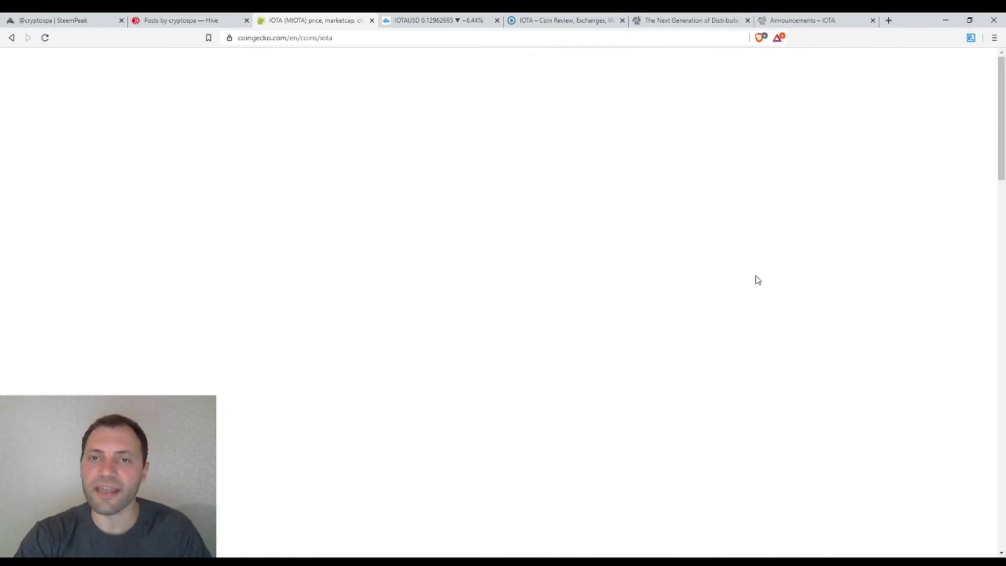
pyautogui.scroll(-2, 783, 251)
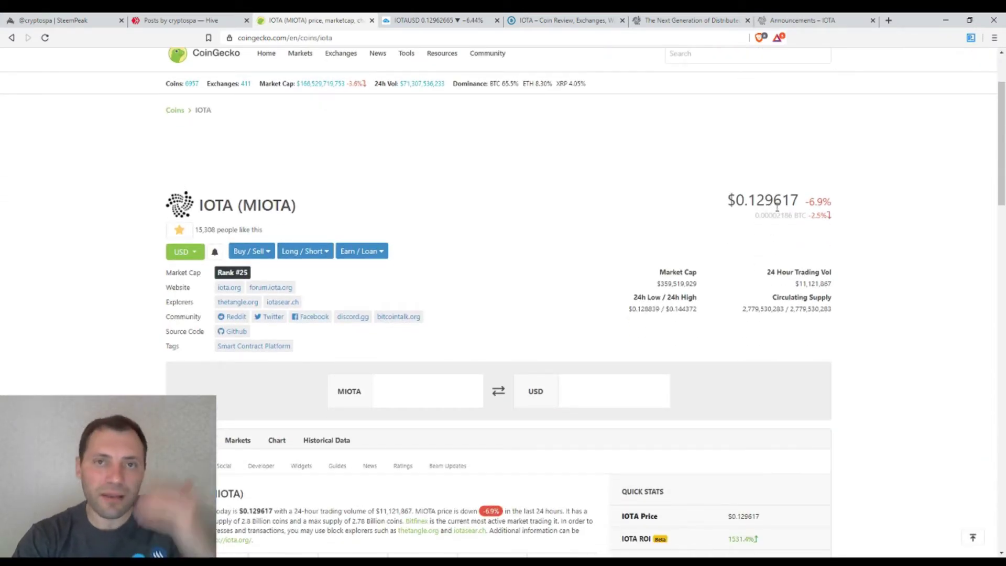
pyautogui.click(413, 20)
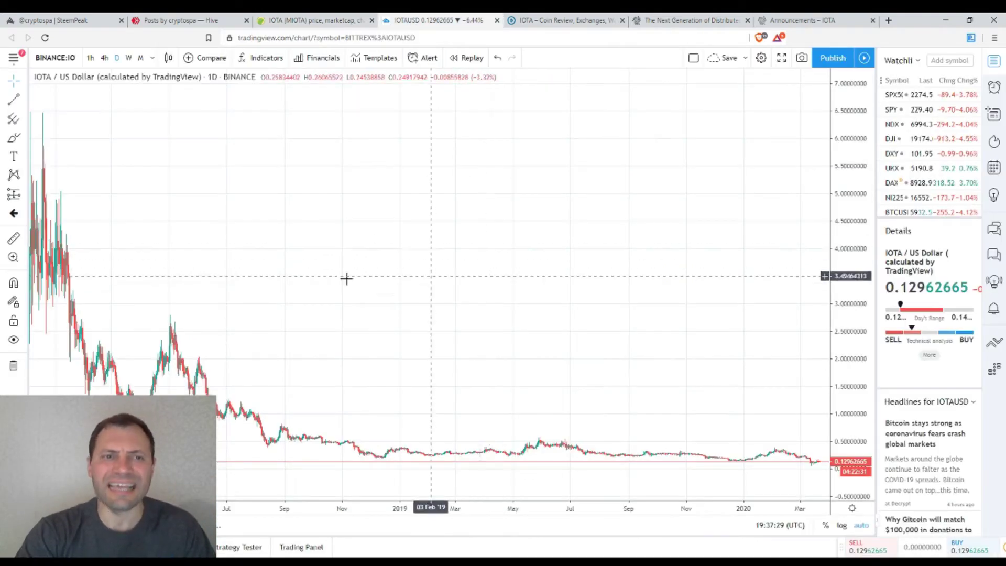
# - Switch IOTA/USD to 1M candles and pan back to the 2017–2018 price history
pyautogui.scroll(-1, 236, 267)
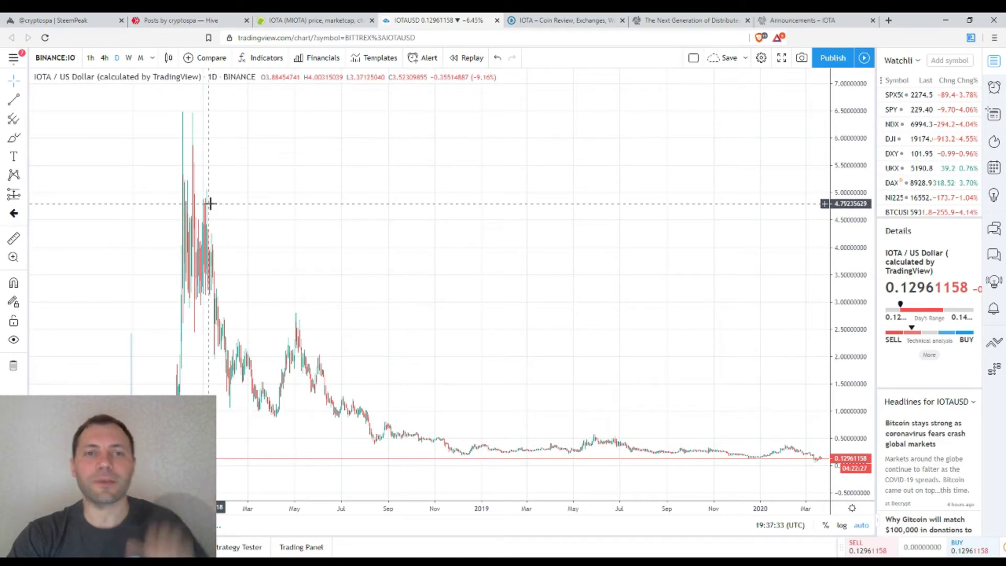
pyautogui.click(140, 58)
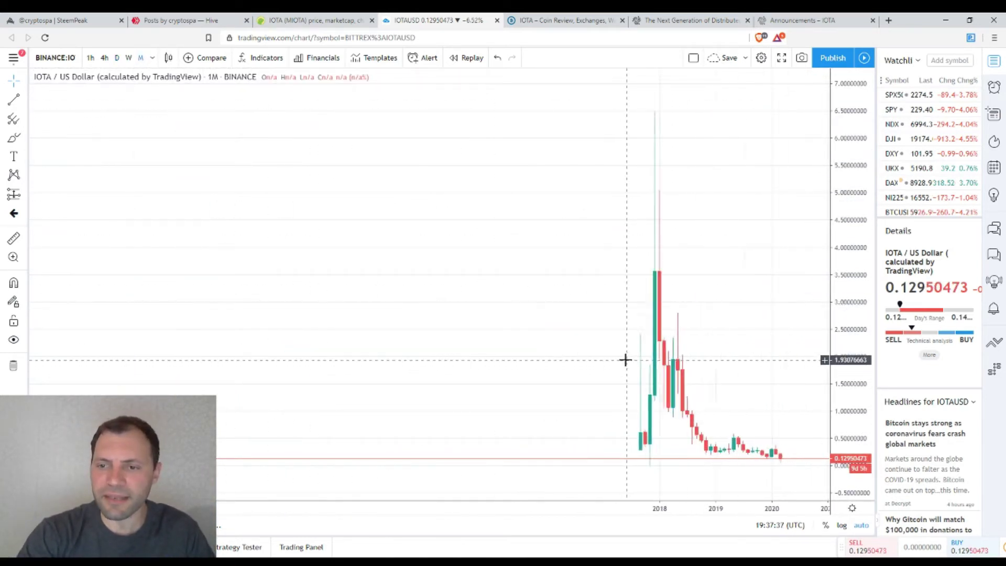
pyautogui.scroll(8, 625, 359)
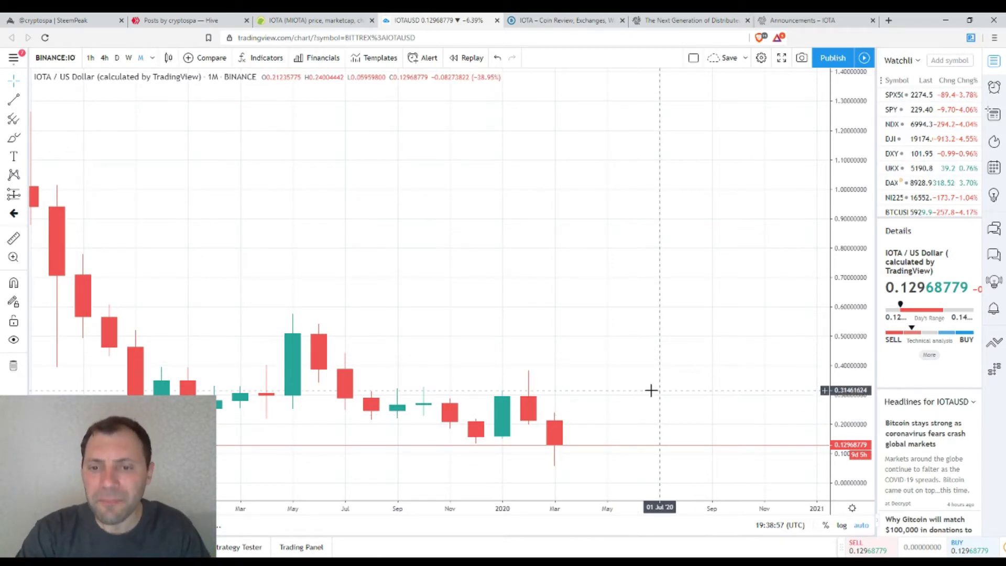
pyautogui.scroll(-3, 581, 399)
pyautogui.scroll(3, 621, 397)
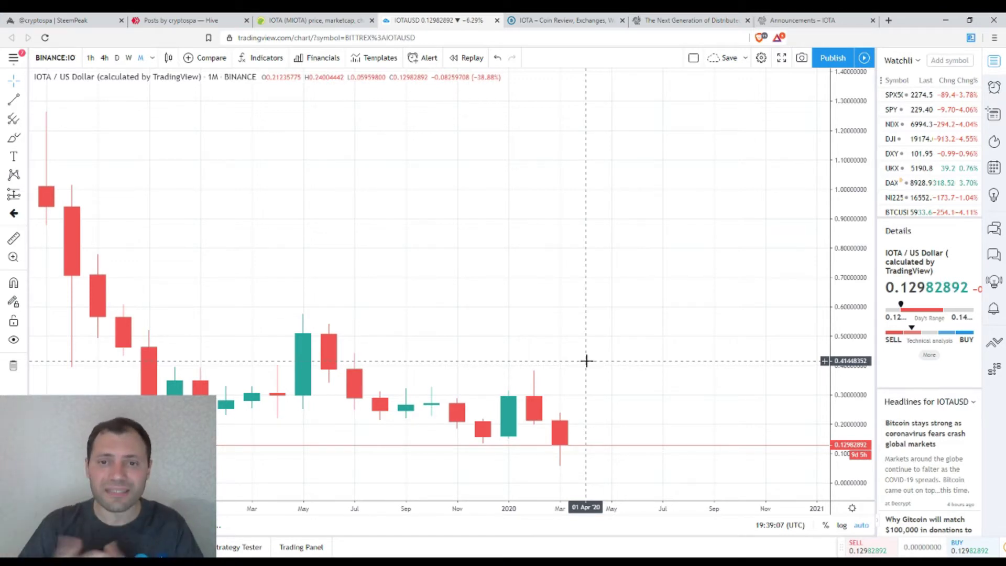
pyautogui.scroll(-3, 582, 351)
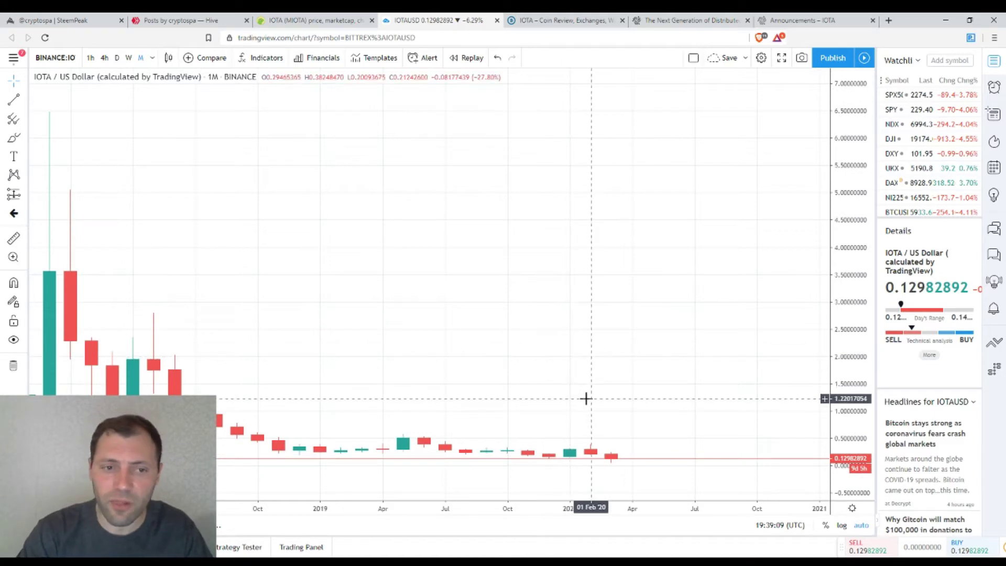
pyautogui.moveTo(390, 338); pyautogui.dragTo(474, 325)
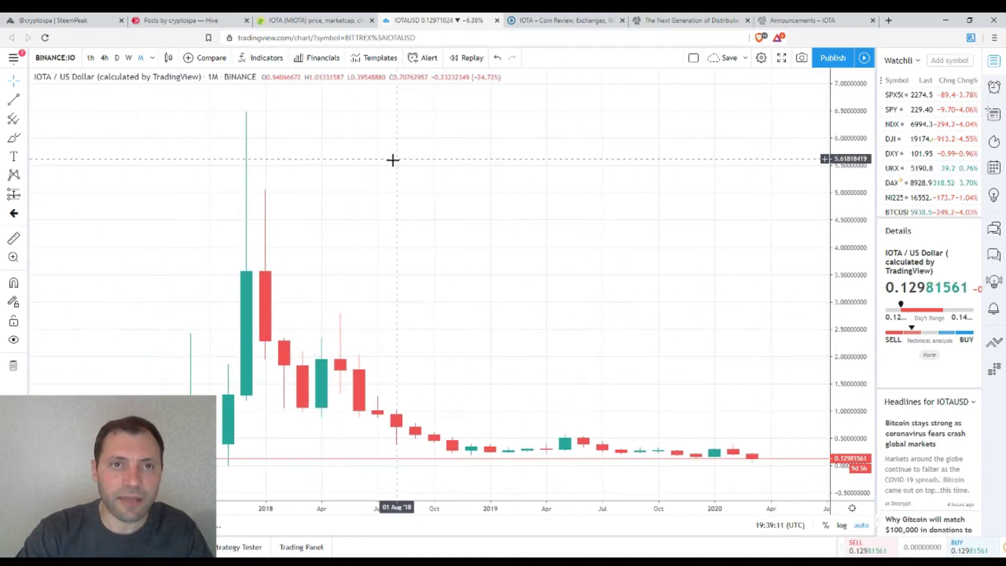
# - Set the IOTA/USD chart to the weekly (W) interval
pyautogui.click(128, 58)
pyautogui.scroll(-5, 535, 304)
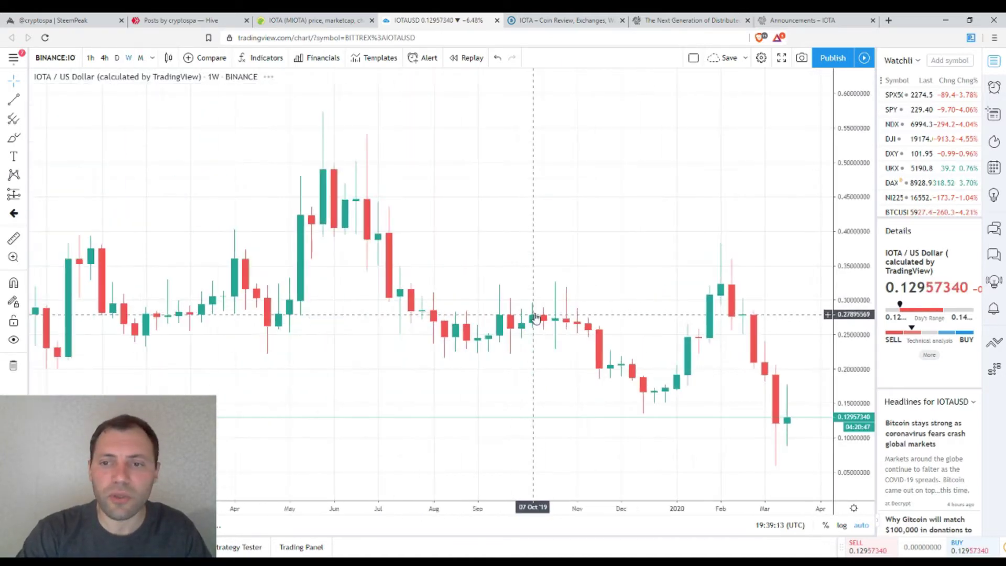
pyautogui.scroll(5, 623, 383)
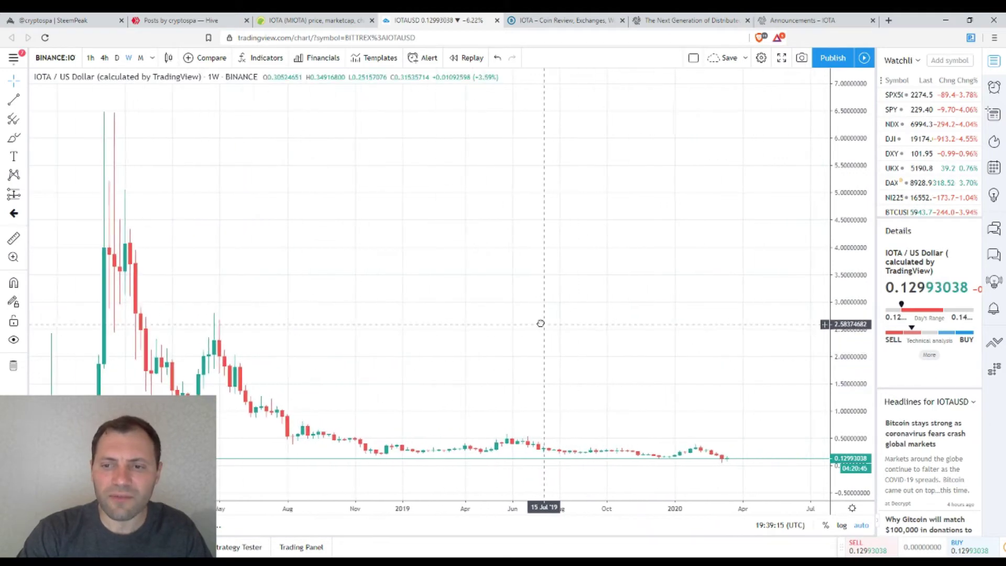
pyautogui.scroll(3, 691, 463)
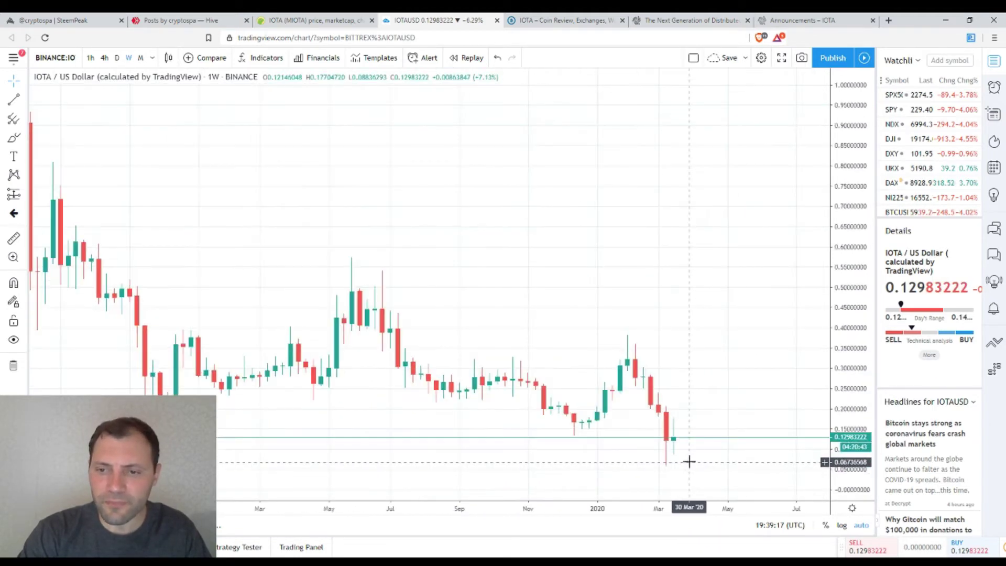
pyautogui.scroll(-4, 672, 450)
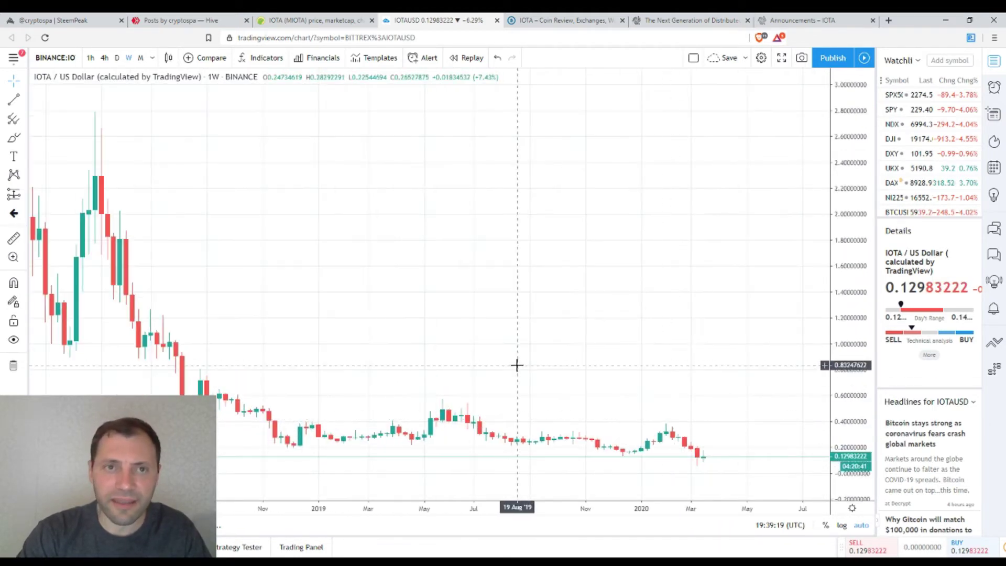
# - Change the chart style to Line and zoom the weekly line chart
pyautogui.click(166, 57)
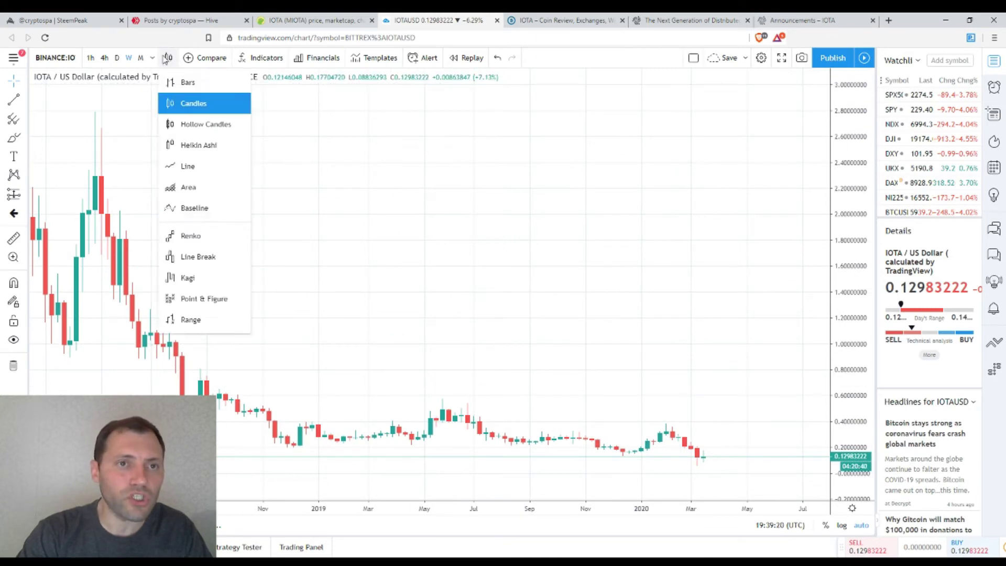
pyautogui.click(215, 167)
pyautogui.scroll(-3, 734, 413)
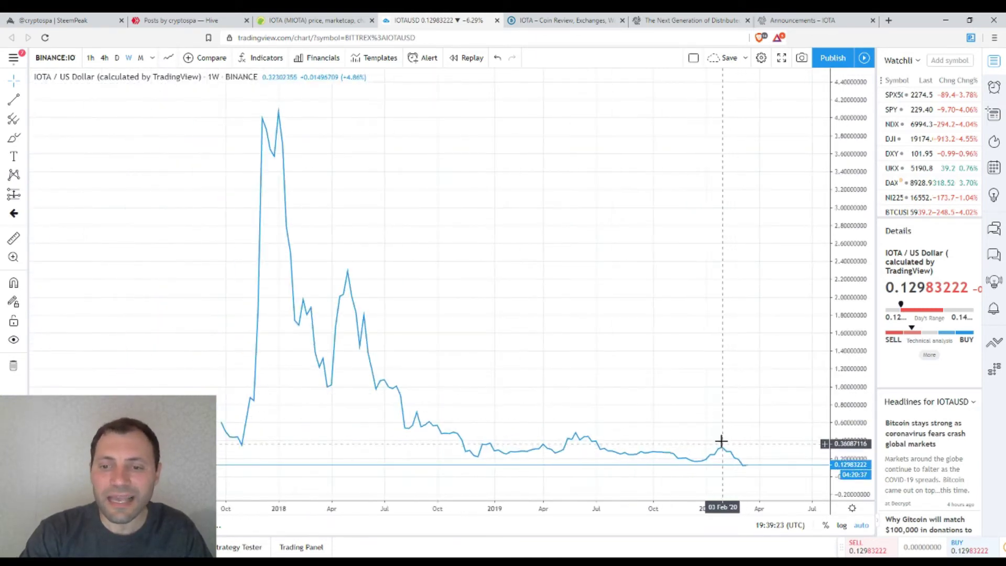
pyautogui.scroll(-1, 733, 461)
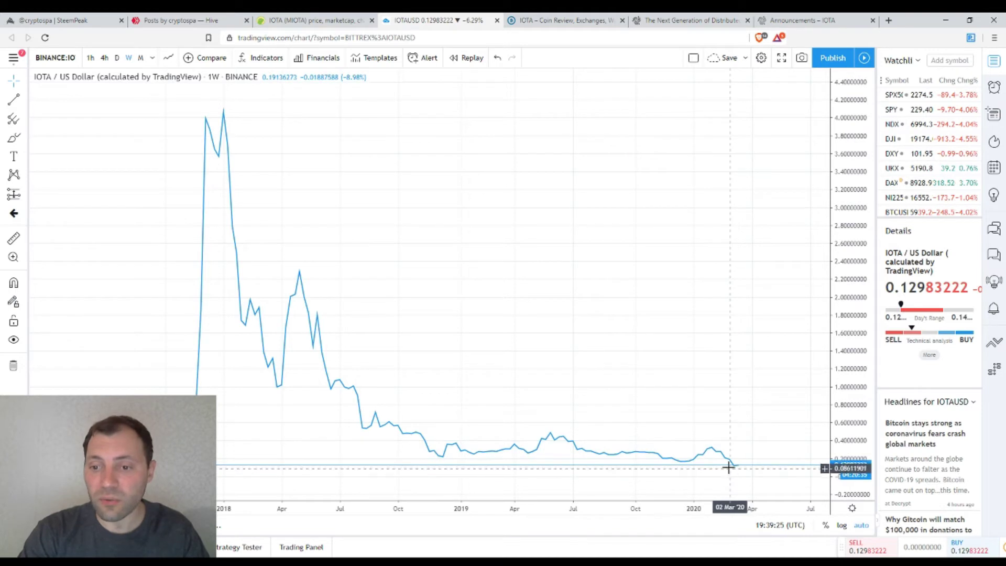
pyautogui.scroll(1, 723, 470)
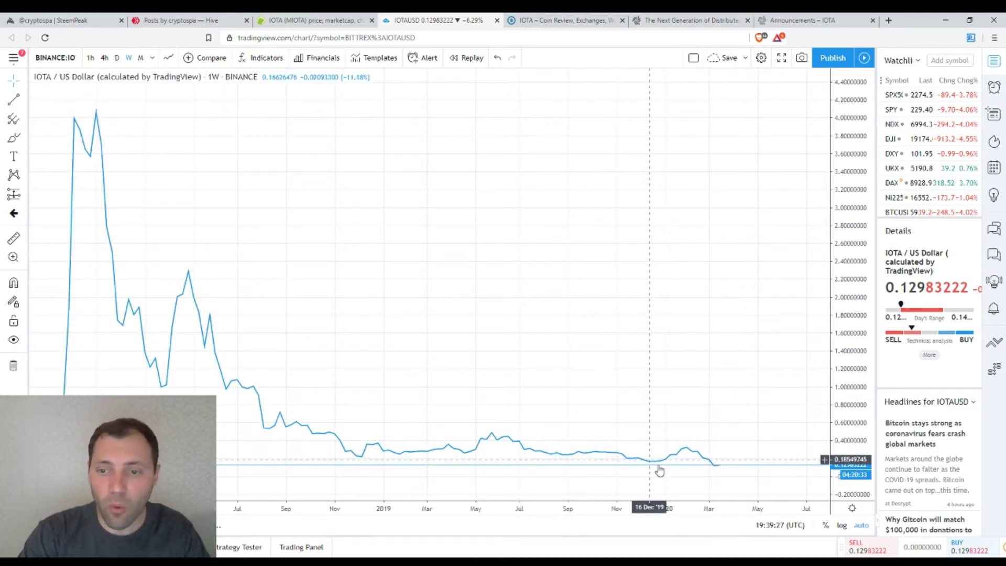
pyautogui.scroll(-1, 705, 470)
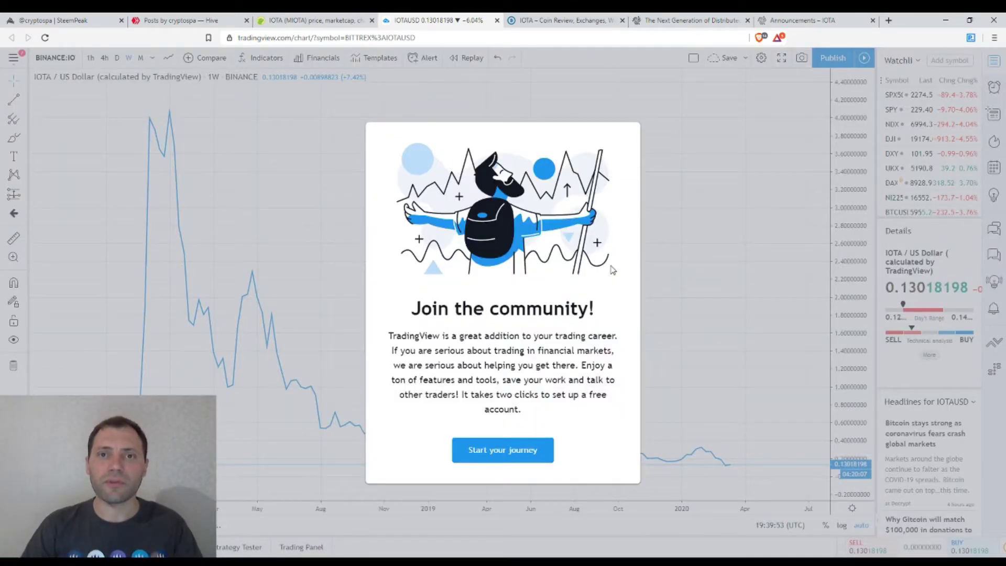
# - Reload the page and load the Binance IOTAUSD symbol
pyautogui.click(423, 38)
pyautogui.press('Return')
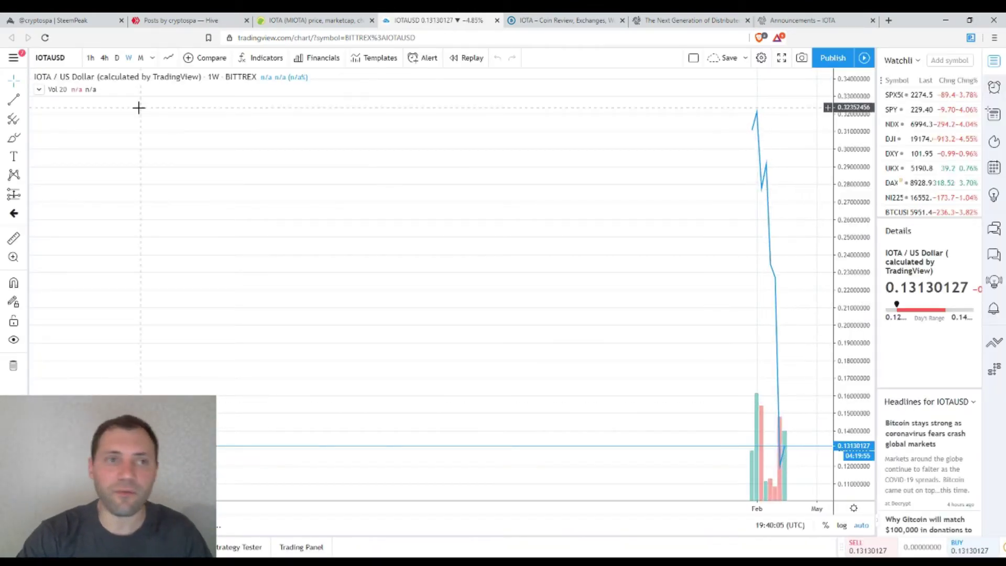
pyautogui.click(67, 59)
pyautogui.write('IOT')
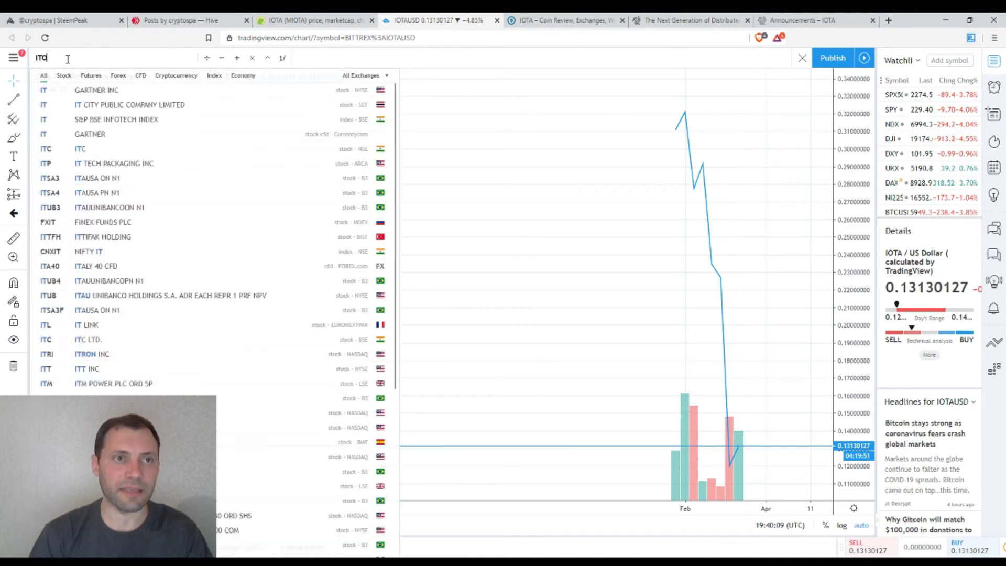
pyautogui.write('AUSD')
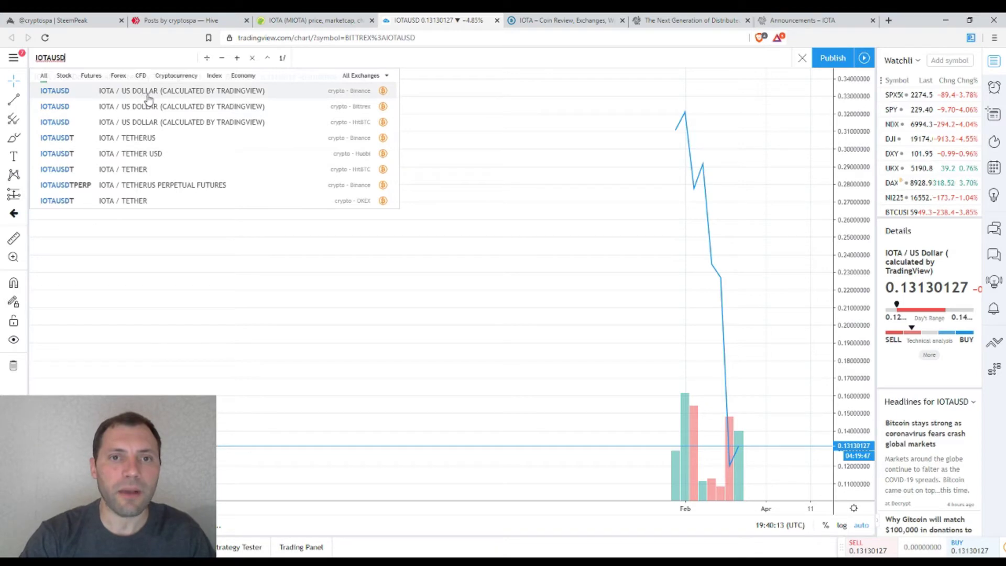
pyautogui.click(147, 91)
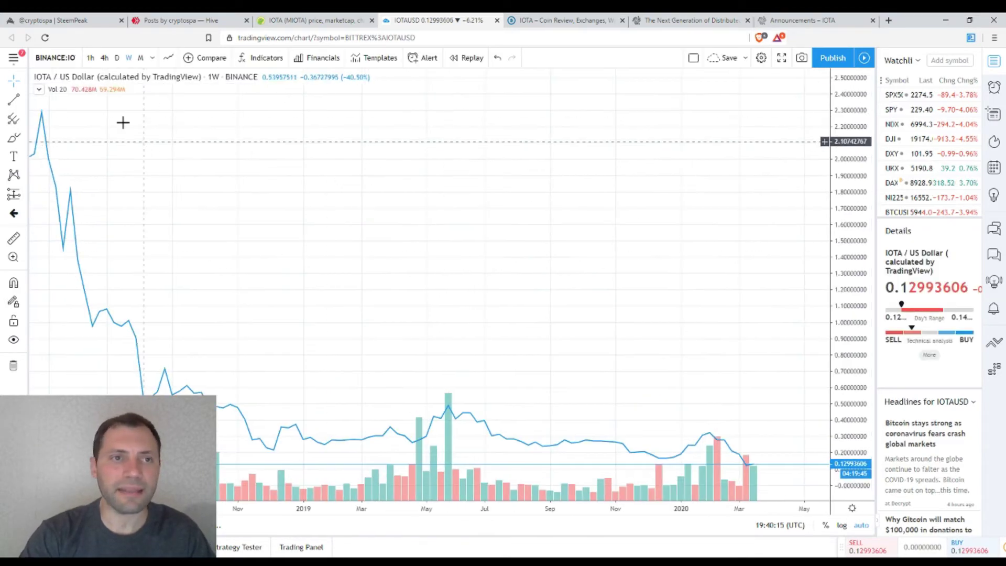
# - Remove the Volume indicator and set the chart style back to Candles
pyautogui.click(108, 92)
pyautogui.scroll(-3, 322, 279)
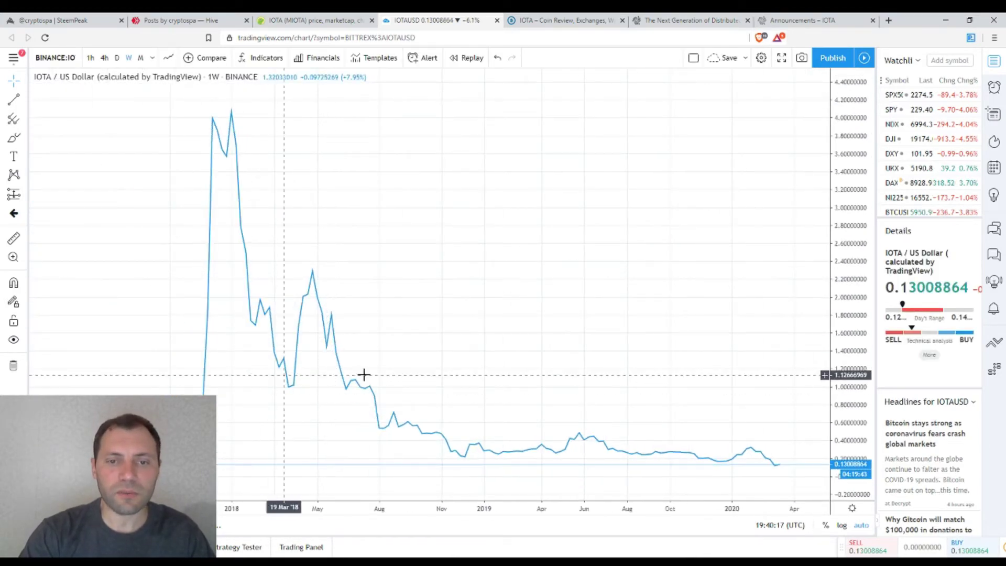
pyautogui.click(167, 60)
pyautogui.click(199, 104)
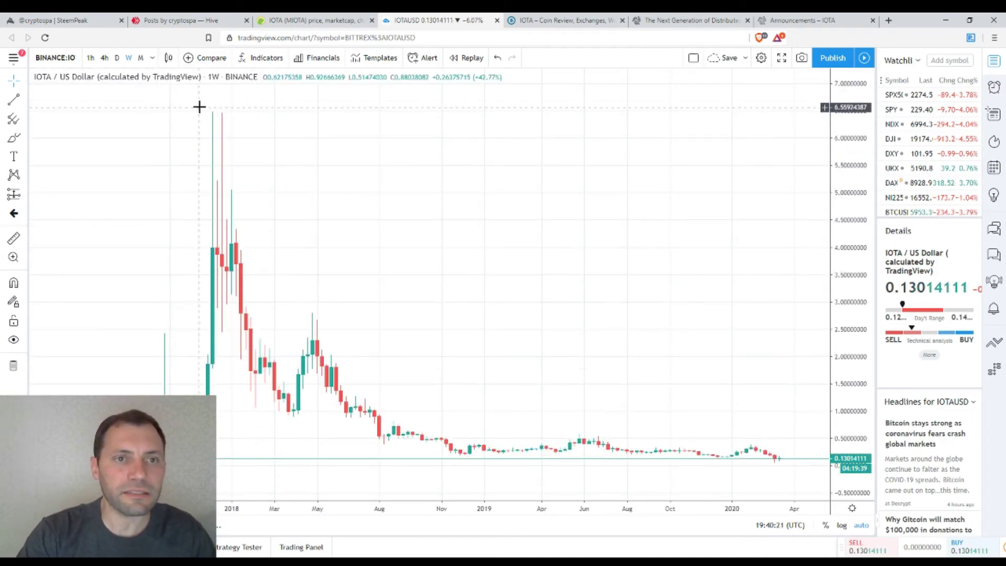
# - Zoom the weekly IOTA/USD chart in to show the mid-2019 to 2020 candles
pyautogui.scroll(5, 590, 287)
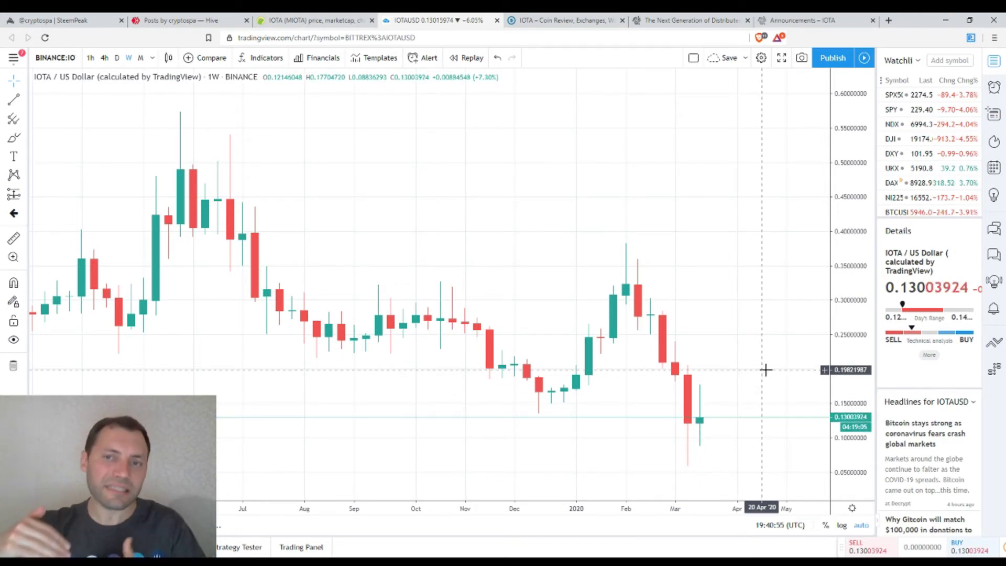
pyautogui.scroll(2, 721, 413)
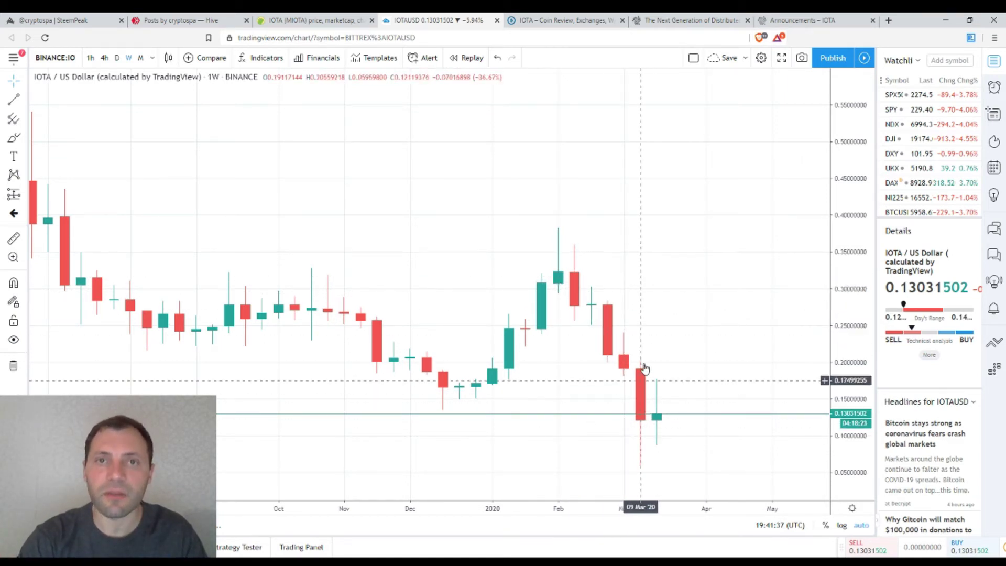
pyautogui.scroll(-4, 692, 355)
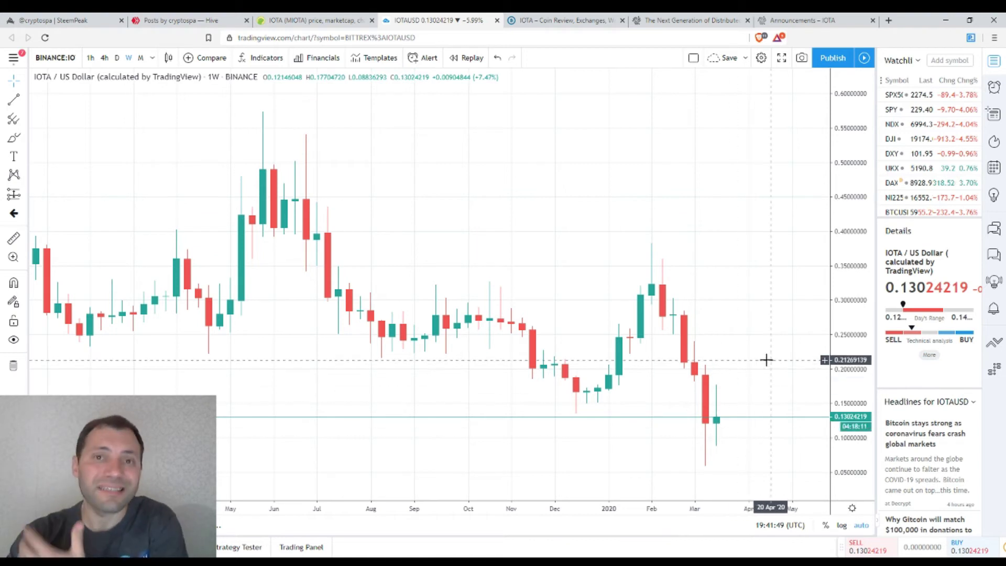
pyautogui.scroll(3, 692, 315)
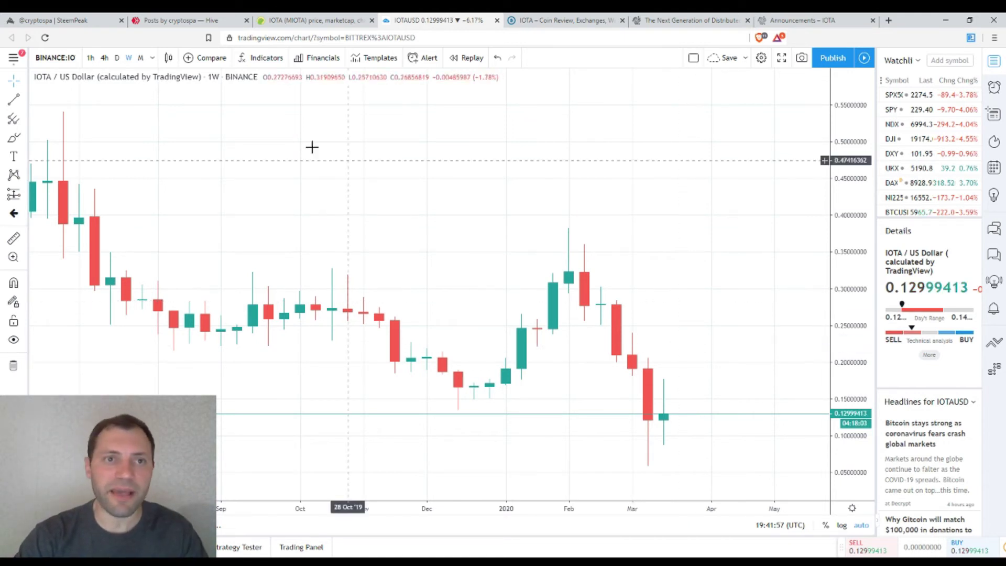
# - Switch the IOTA/USD chart to daily candles and zoom out
pyautogui.click(116, 58)
pyautogui.scroll(-5, 631, 270)
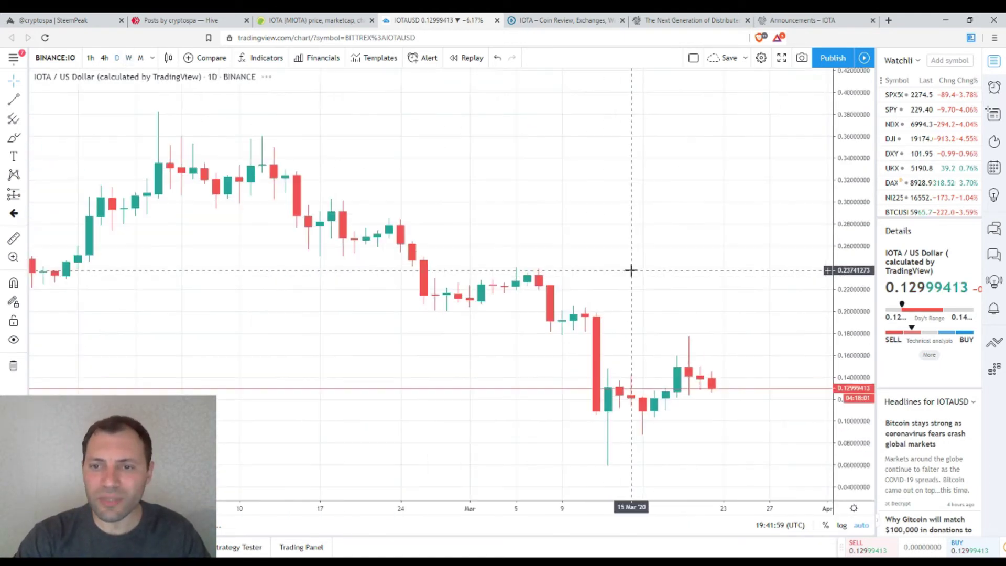
pyautogui.scroll(-6, 651, 262)
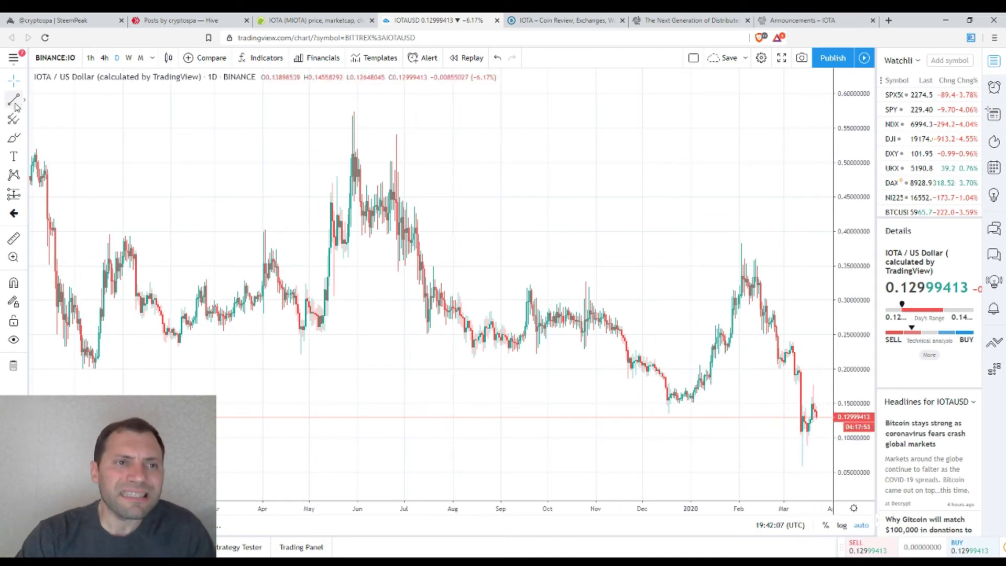
# - Draw a rectangle zone over the December 2019 lows to late March, topping near 0.170
pyautogui.click(24, 121)
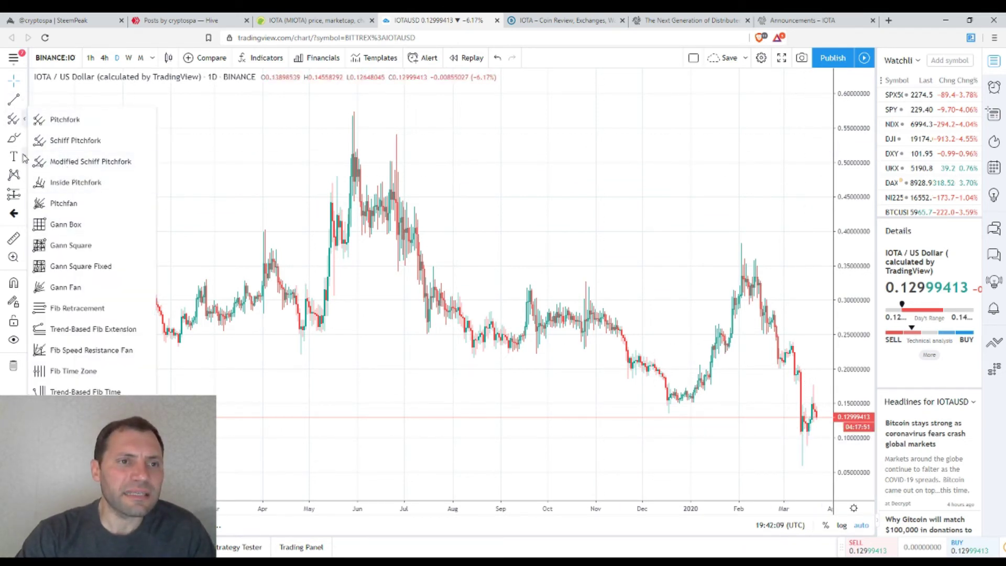
pyautogui.click(24, 138)
pyautogui.click(52, 166)
pyautogui.click(639, 390)
pyautogui.scroll(3, 700, 398)
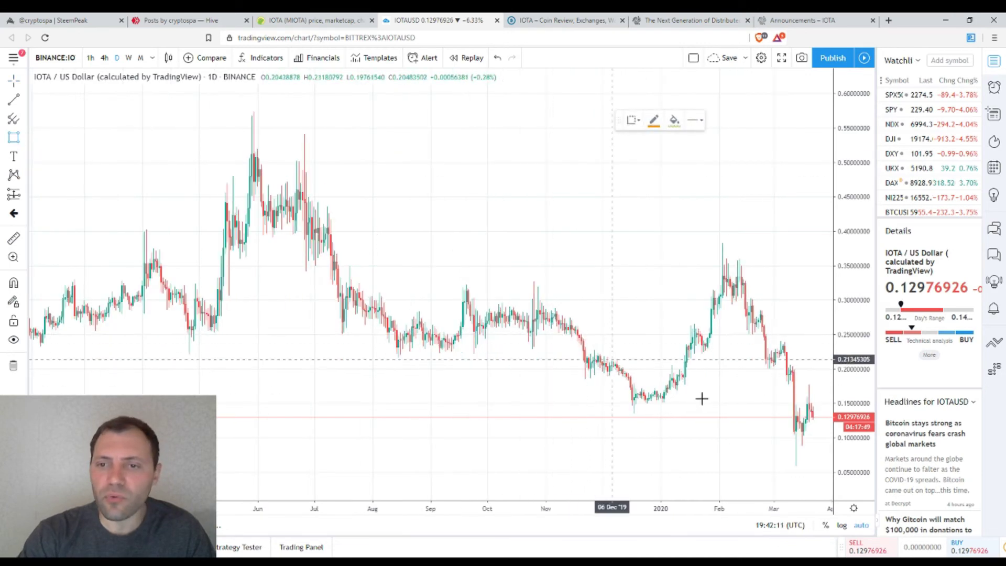
pyautogui.click(707, 412)
pyautogui.moveTo(747, 411); pyautogui.dragTo(815, 402)
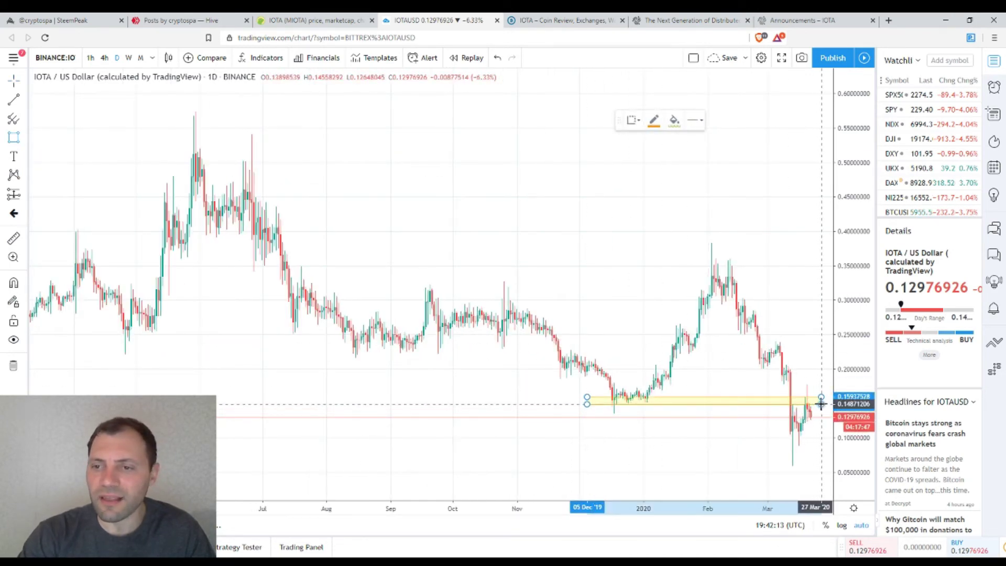
pyautogui.scroll(5, 817, 404)
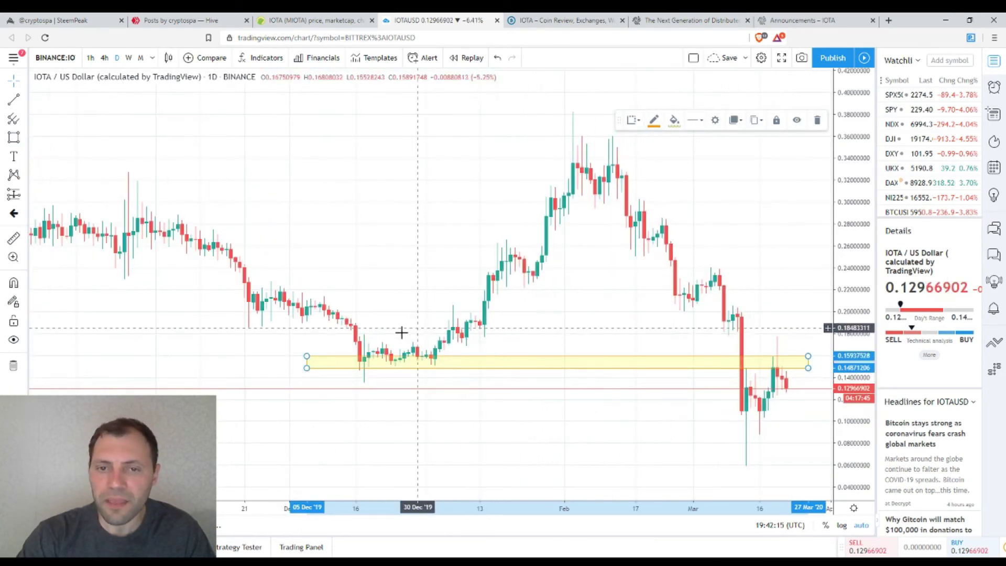
pyautogui.moveTo(306, 355); pyautogui.dragTo(306, 344)
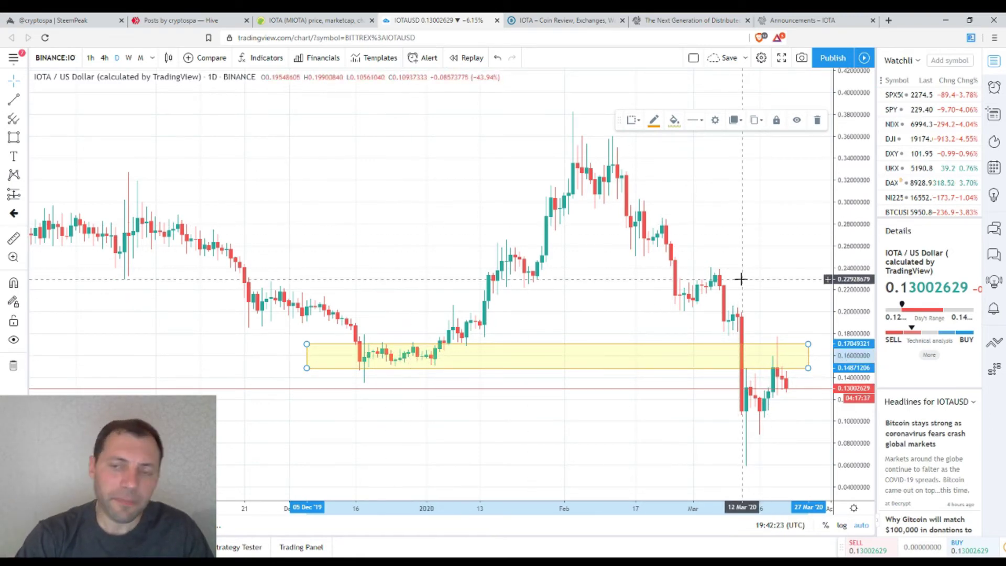
# - Start a red trend line at the mid-March bounce
pyautogui.moveTo(762, 248); pyautogui.dragTo(723, 234)
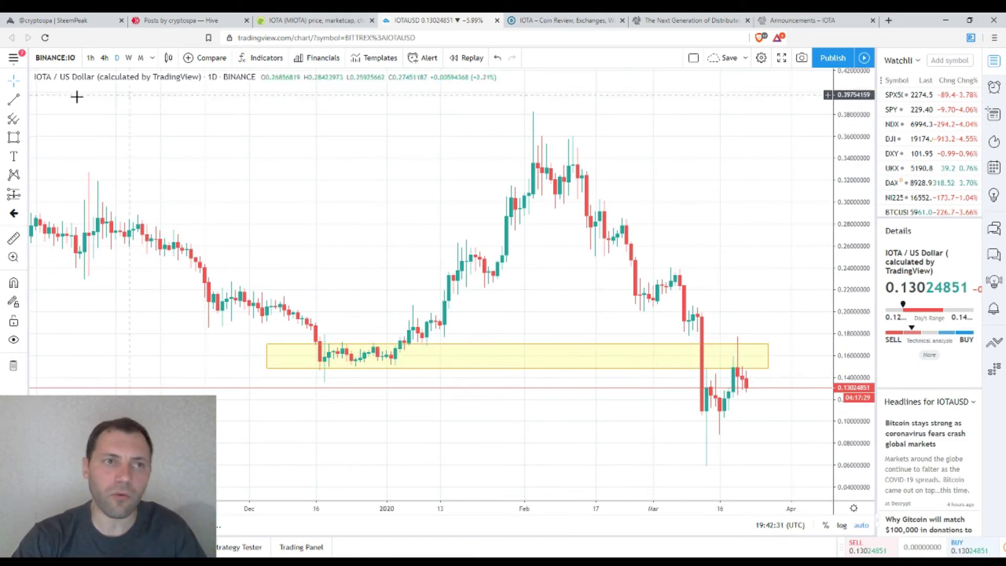
pyautogui.click(14, 99)
pyautogui.click(737, 372)
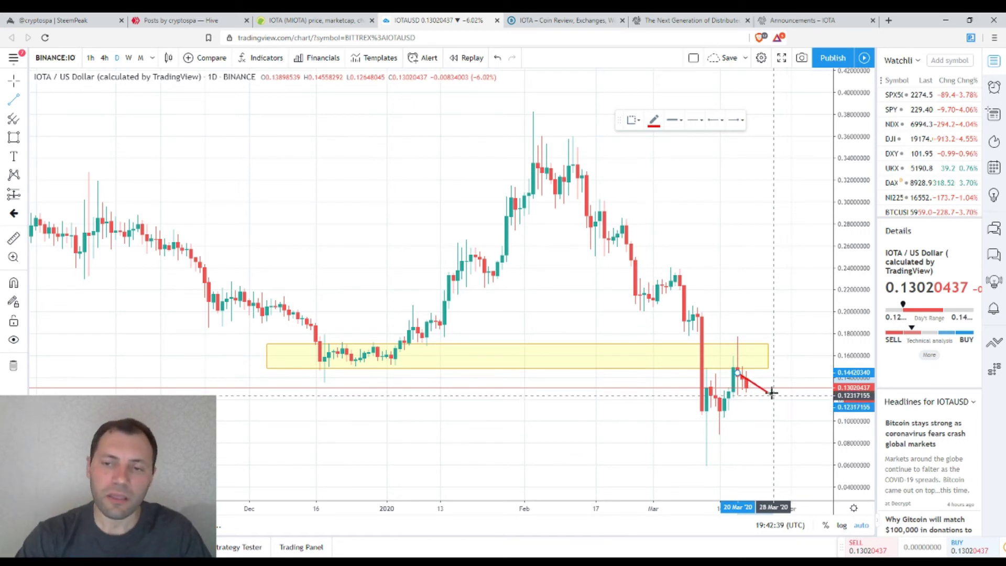
# - End the red trend line near 0.10 on 1 April, then zoom out to the longer daily history
pyautogui.scroll(-1, 780, 415)
pyautogui.click(795, 419)
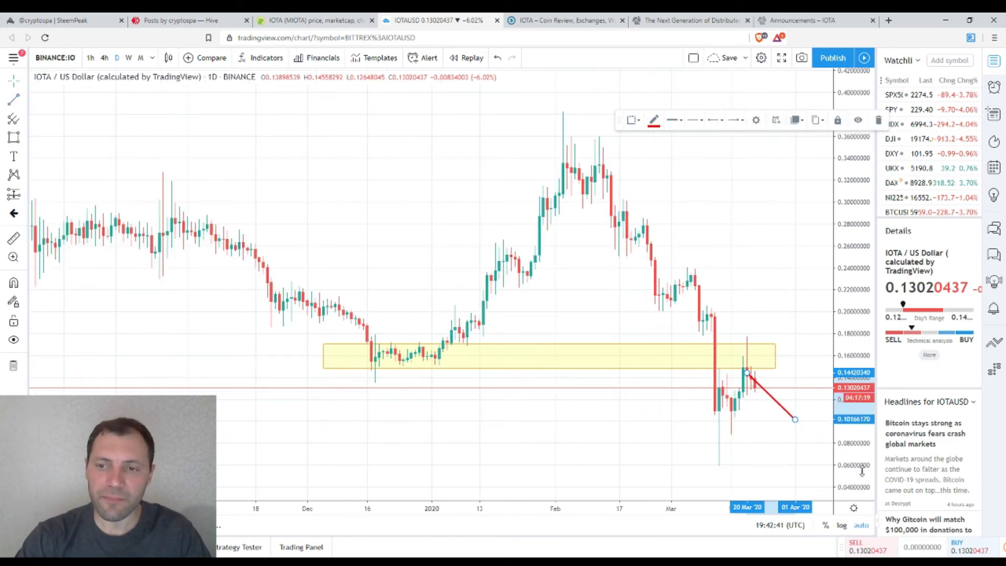
pyautogui.scroll(-1, 669, 304)
pyautogui.scroll(-1, 669, 300)
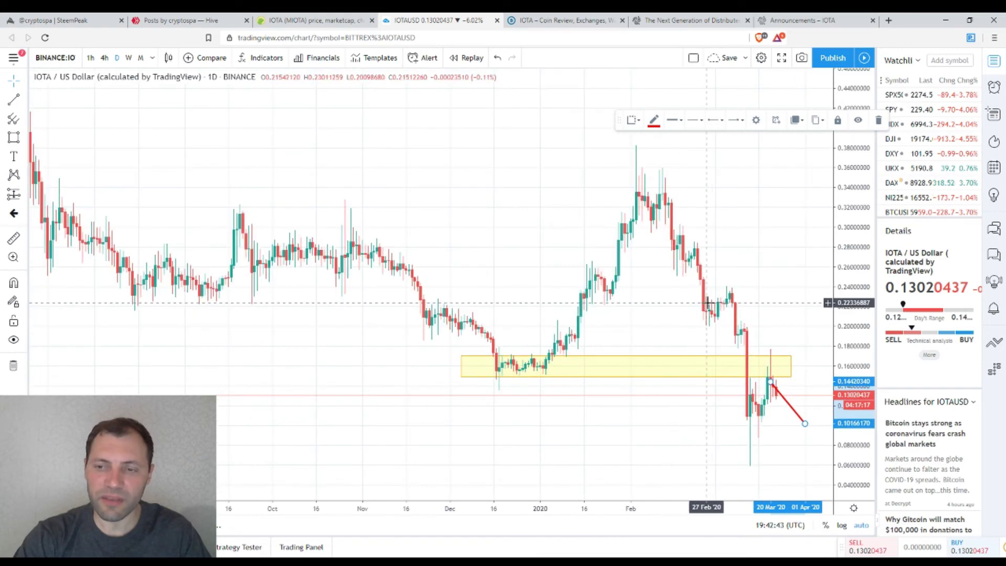
pyautogui.scroll(-1, 753, 319)
pyautogui.scroll(-3, 753, 320)
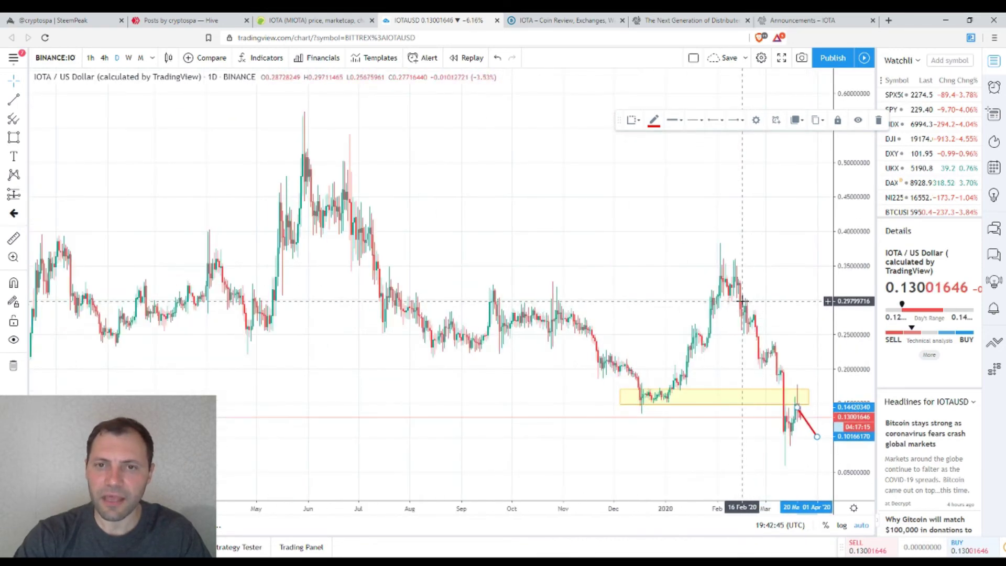
pyautogui.scroll(-2, 662, 260)
pyautogui.scroll(1, 637, 263)
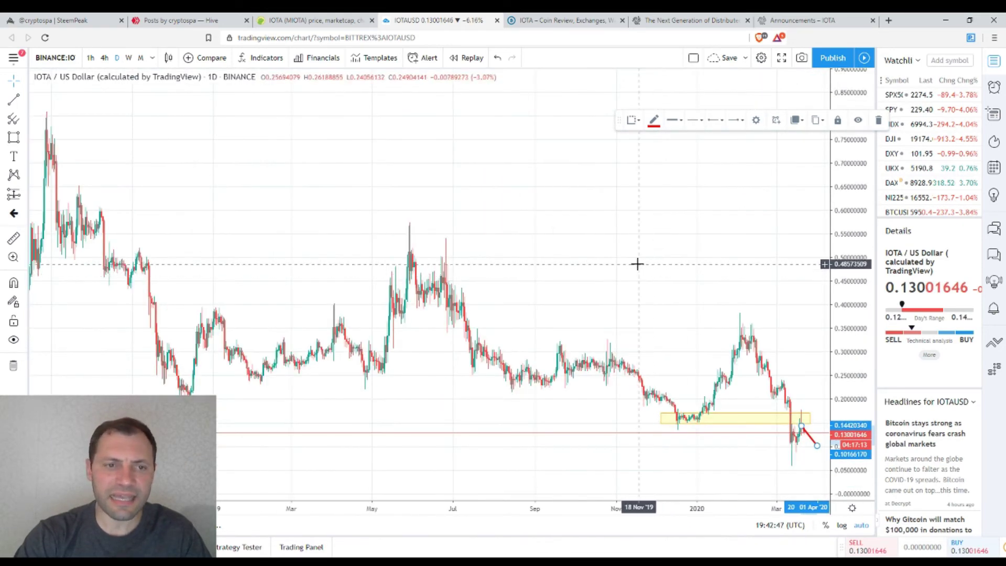
pyautogui.scroll(-1, 636, 255)
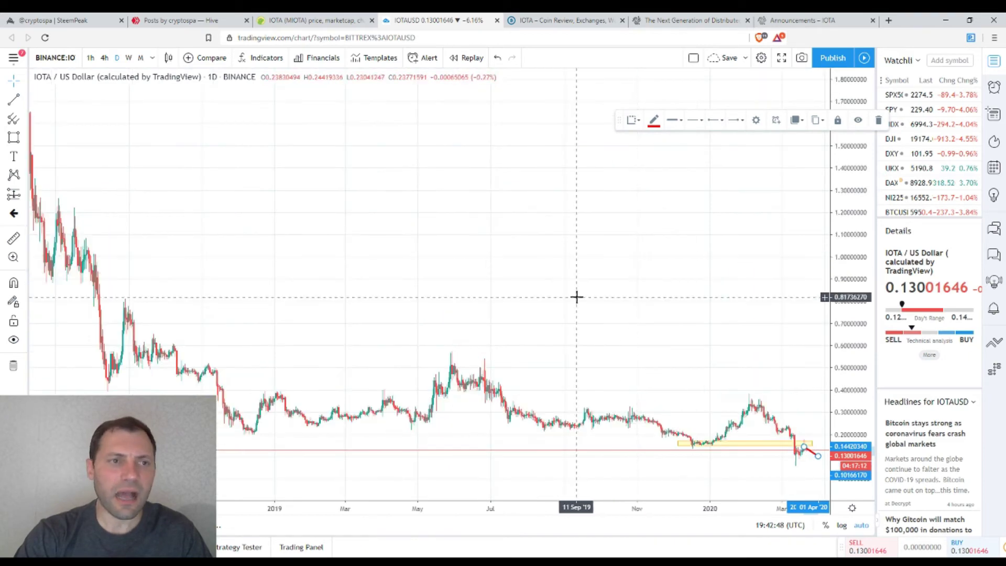
pyautogui.click(24, 142)
pyautogui.click(55, 157)
pyautogui.scroll(2, 379, 337)
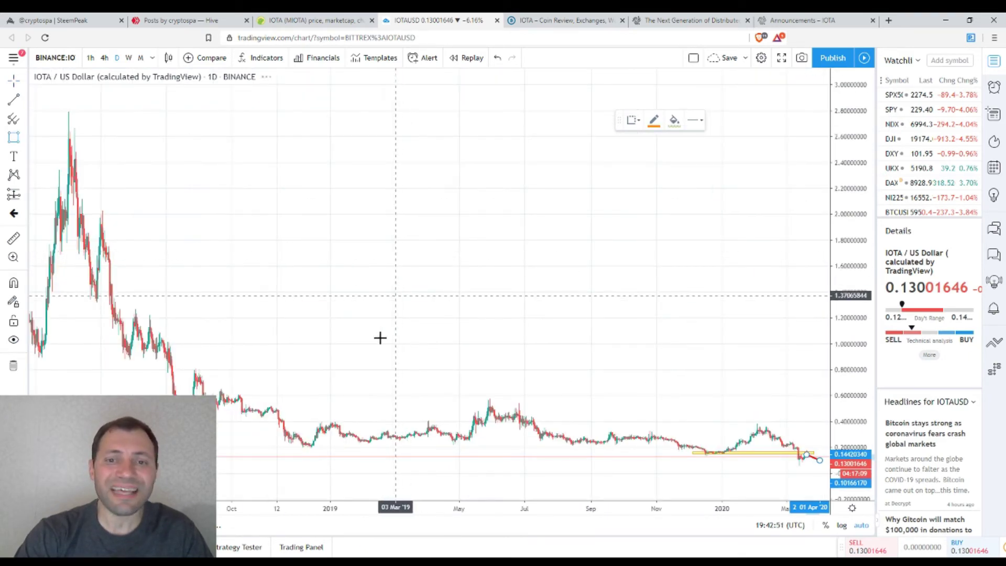
pyautogui.scroll(-1, 181, 372)
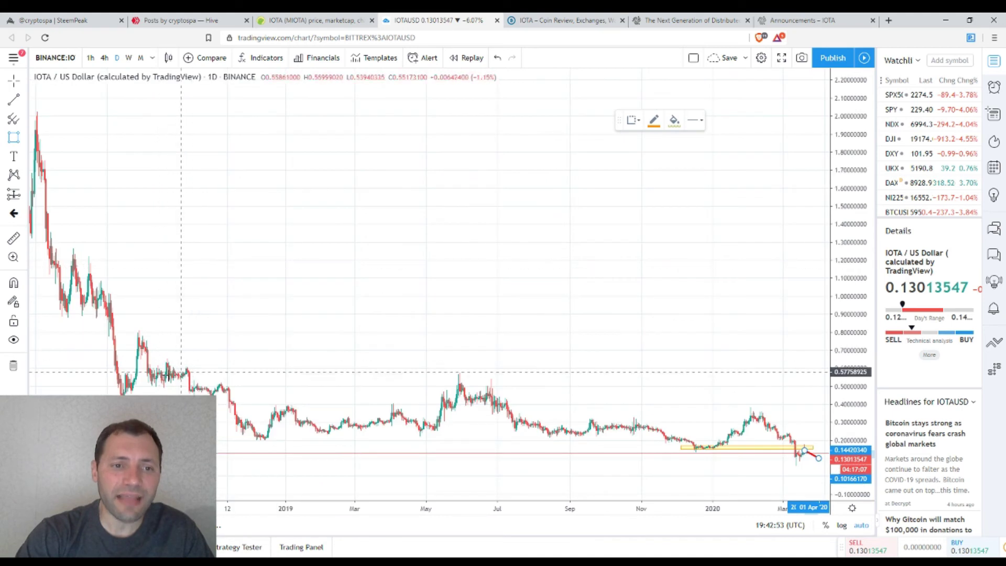
pyautogui.moveTo(212, 388)
pyautogui.mouseDown()
pyautogui.moveTo(332, 415)
pyautogui.moveTo(718, 435)
pyautogui.moveTo(817, 459)
pyautogui.mouseUp()
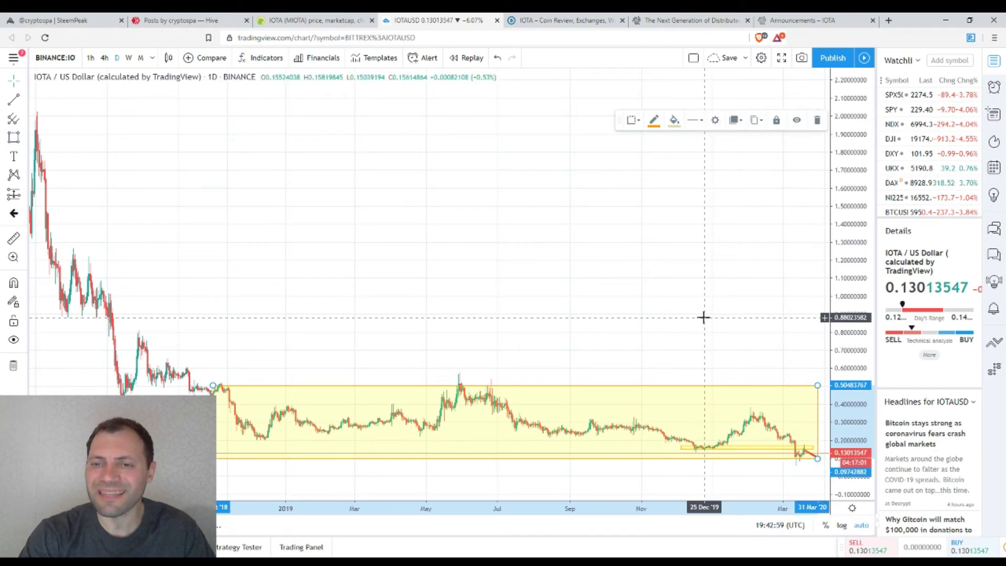
pyautogui.scroll(3, 703, 316)
pyautogui.scroll(-3, 705, 427)
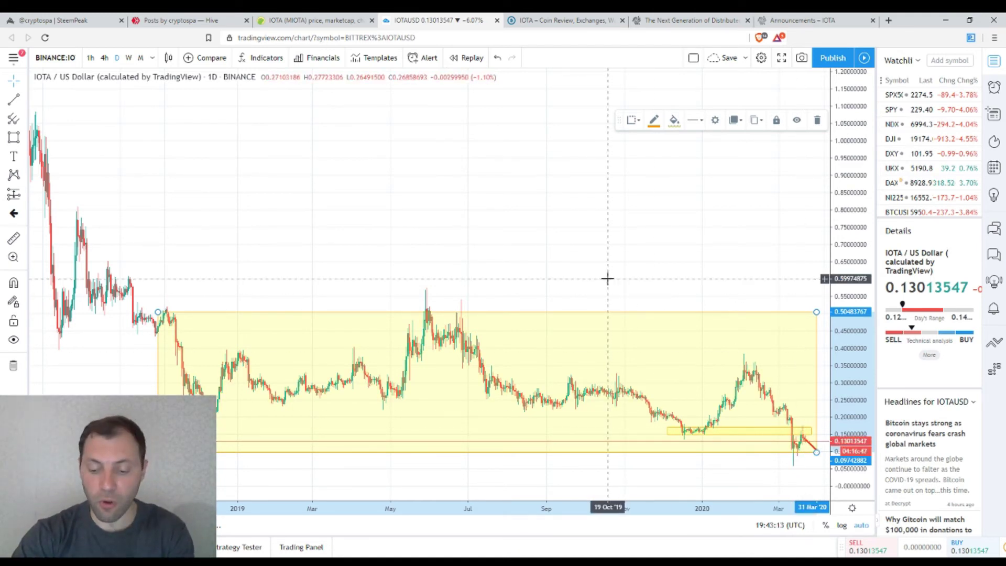
pyautogui.press('Delete')
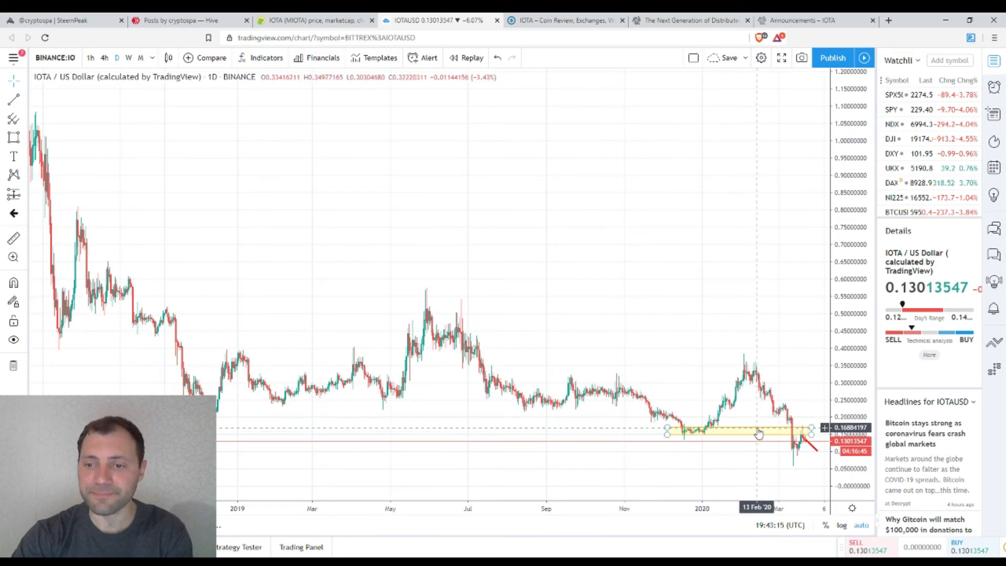
# - Delete the small yellow support zone
pyautogui.click(758, 433)
pyautogui.press('Delete')
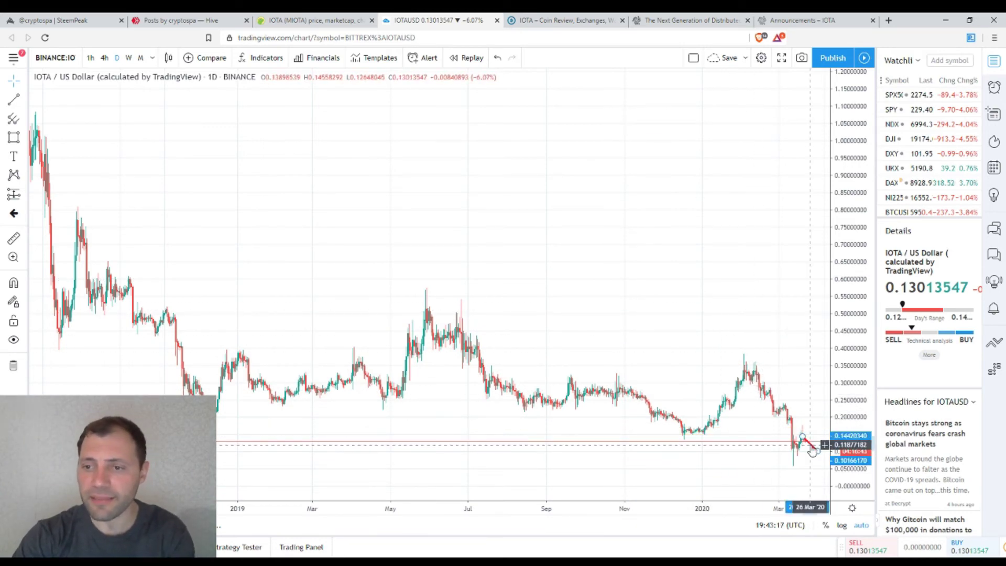
pyautogui.scroll(3, 658, 311)
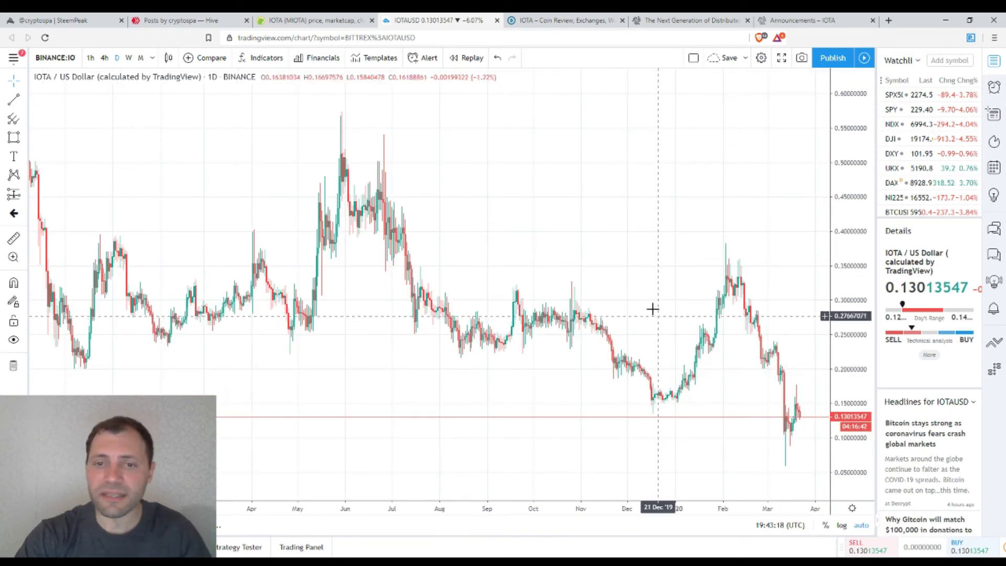
# - Draw a descending red channel from the May 2019 peak through the February high, with a parallel lower line
pyautogui.click(14, 99)
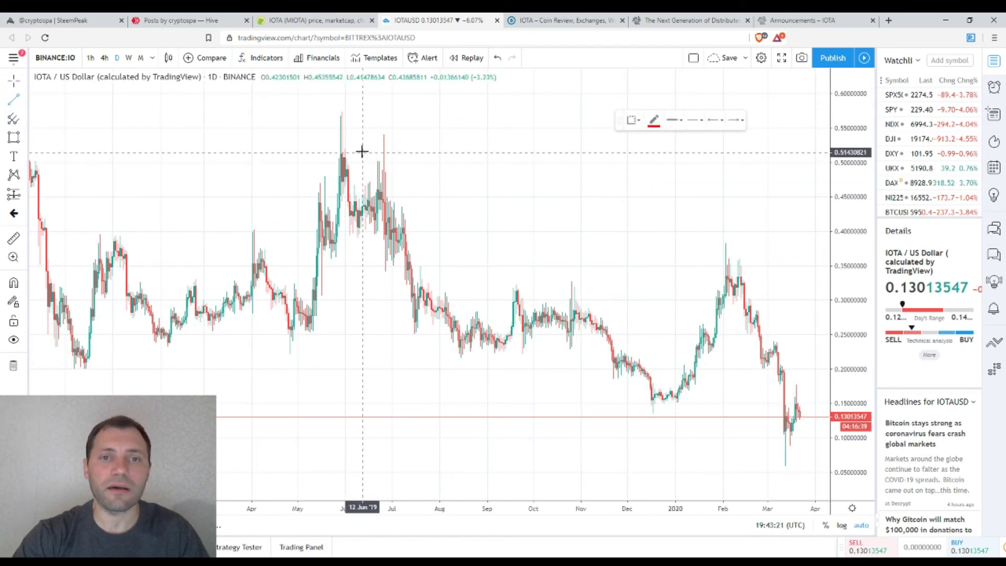
pyautogui.moveTo(344, 144); pyautogui.dragTo(543, 225)
pyautogui.moveTo(613, 254); pyautogui.dragTo(820, 299)
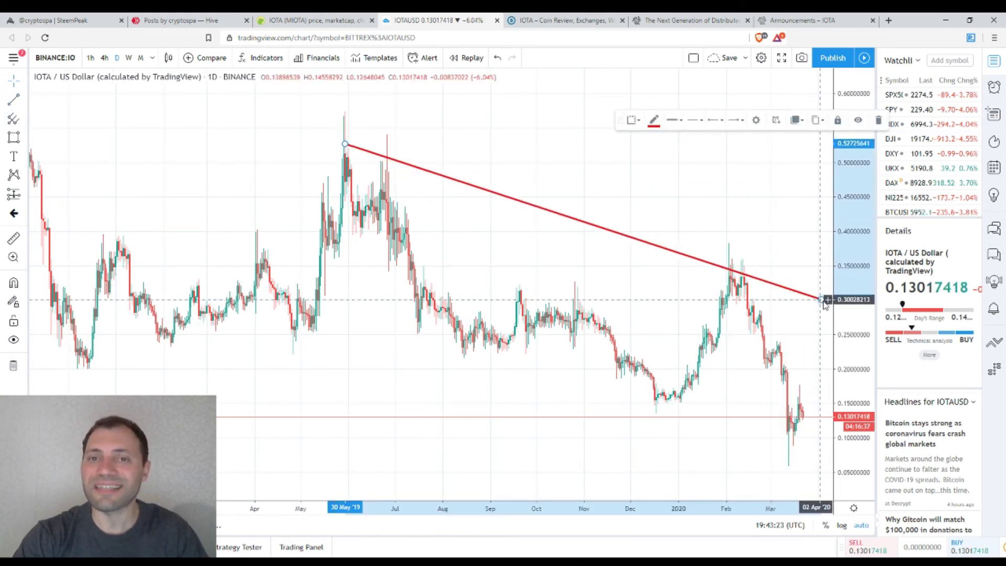
pyautogui.moveTo(600, 231); pyautogui.dragTo(571, 386)
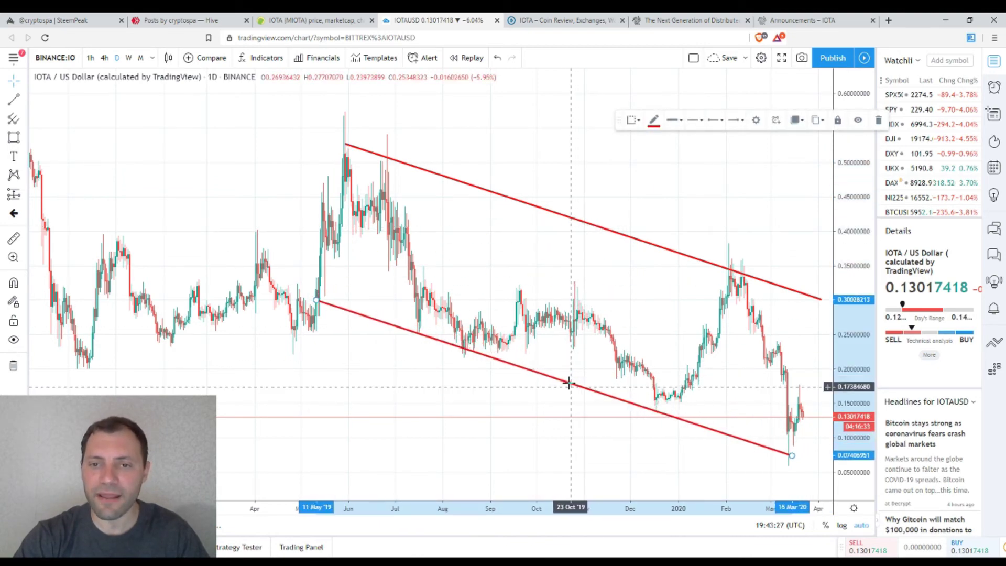
# - Zoom out and pan so the channel and latest candles sit centred
pyautogui.scroll(-2, 436, 240)
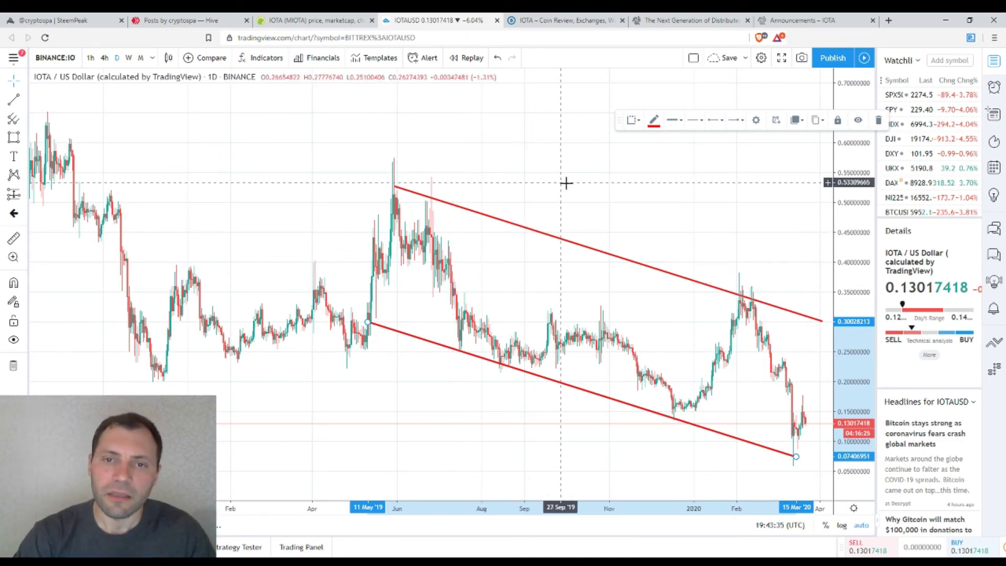
pyautogui.moveTo(566, 179); pyautogui.dragTo(498, 175)
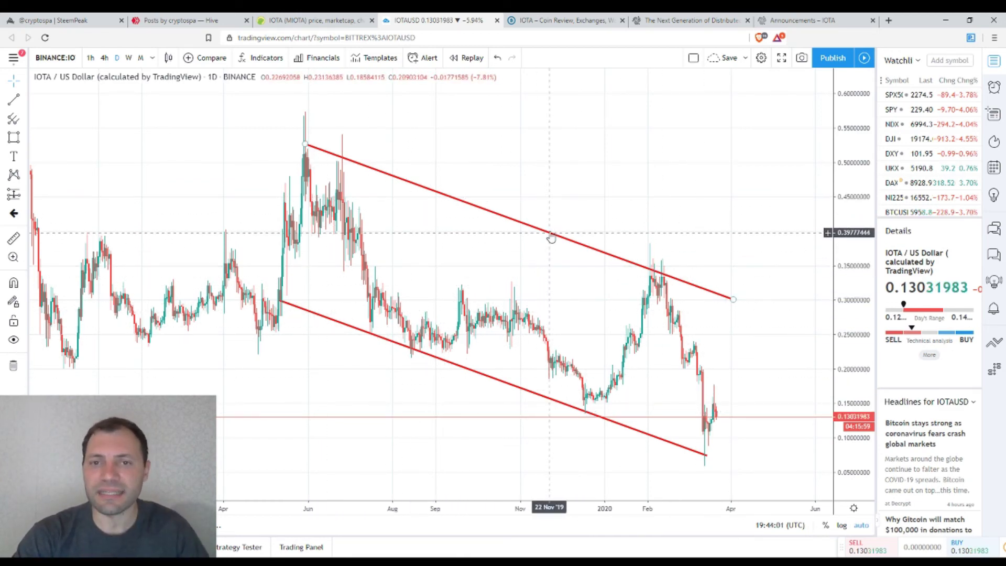
pyautogui.moveTo(545, 229); pyautogui.dragTo(576, 240)
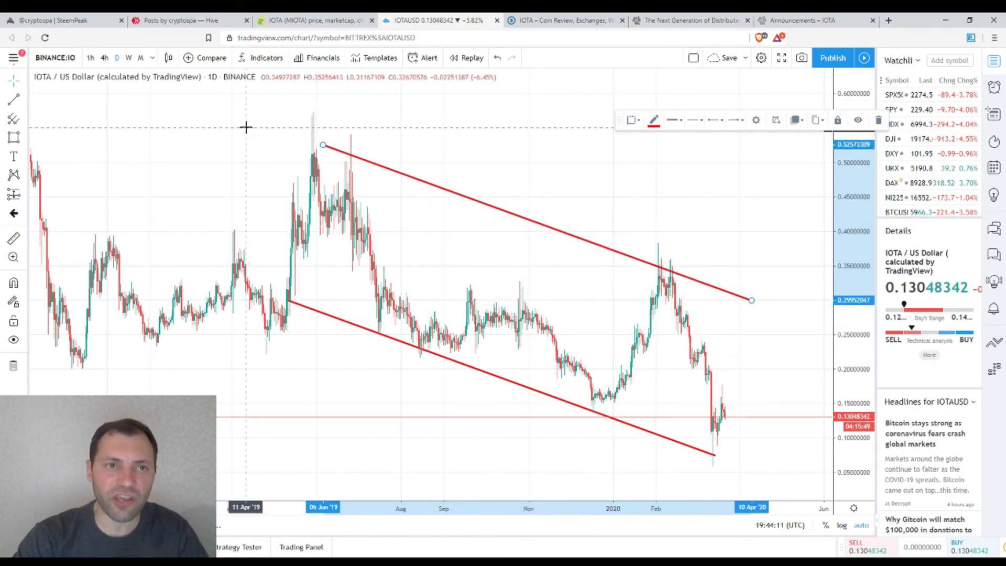
# - On 4-hour candles, draw an inner channel from the mid-February high to late March with a parallel copy
pyautogui.click(104, 58)
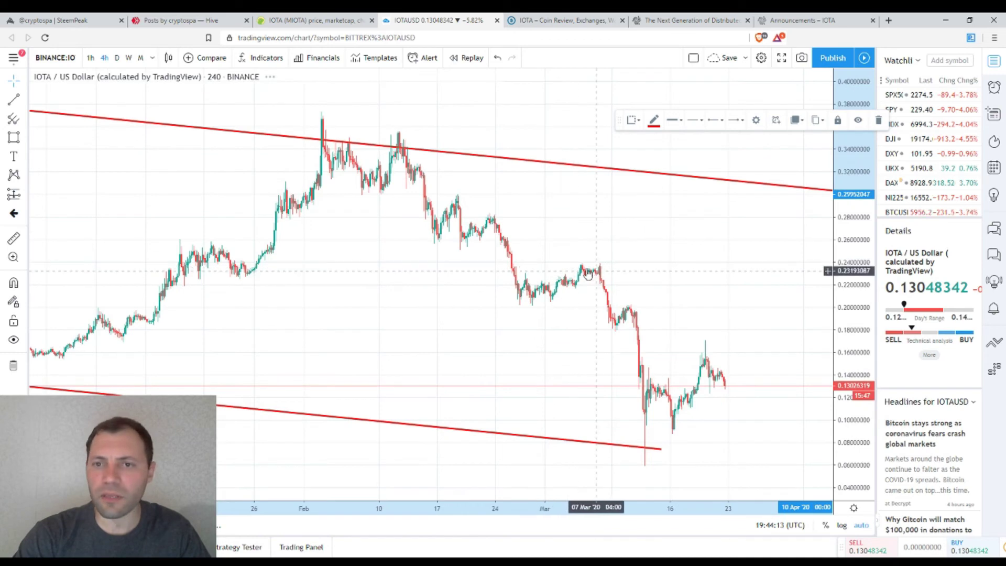
pyautogui.hotkey('alt', 't')
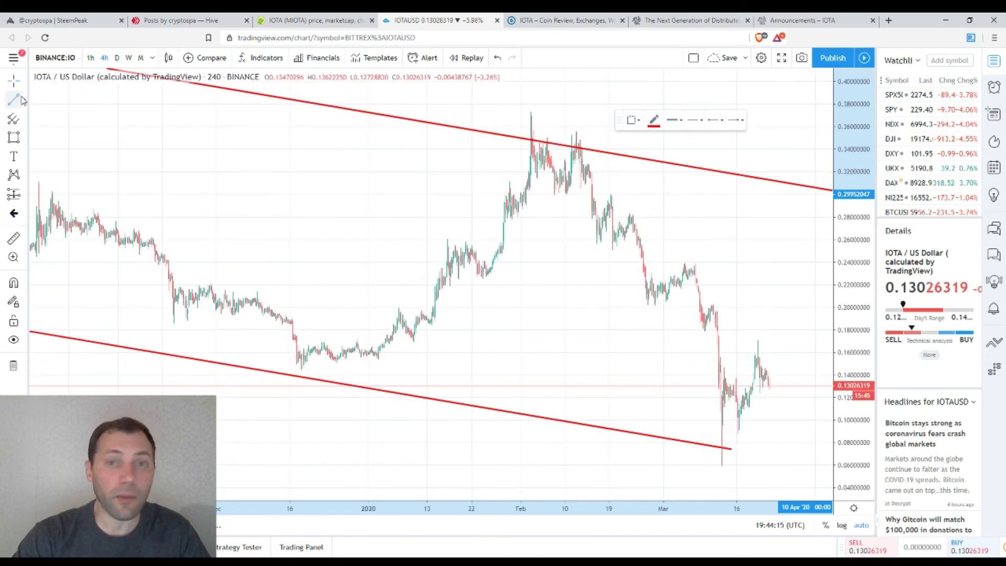
pyautogui.click(602, 318)
pyautogui.click(582, 146)
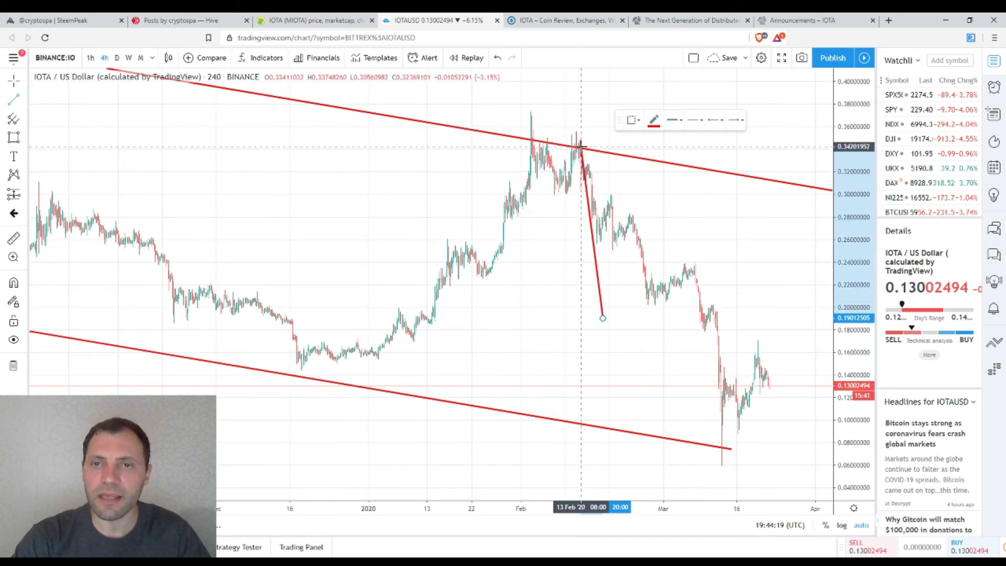
pyautogui.moveTo(602, 321); pyautogui.dragTo(800, 388)
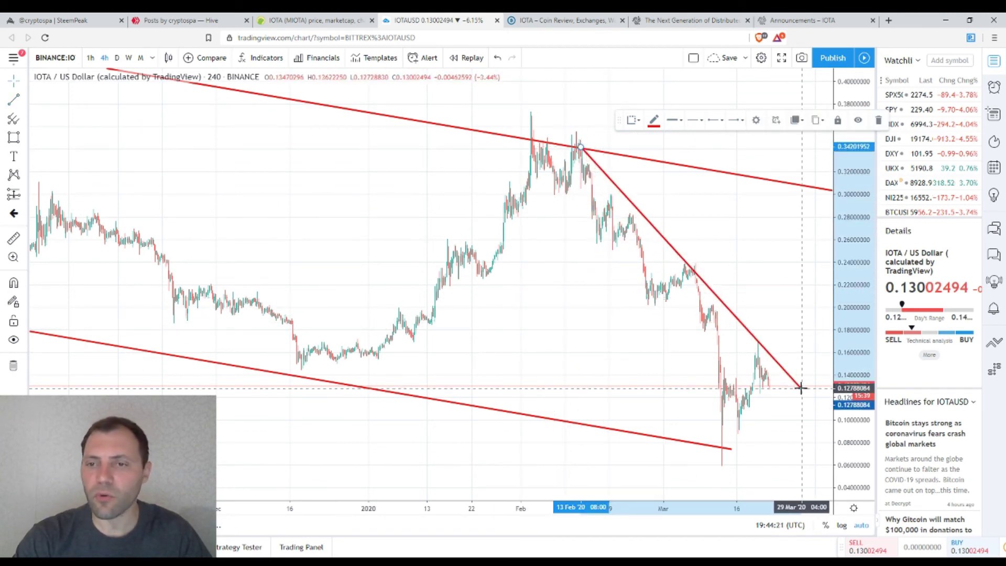
pyautogui.moveTo(714, 298); pyautogui.dragTo(648, 332)
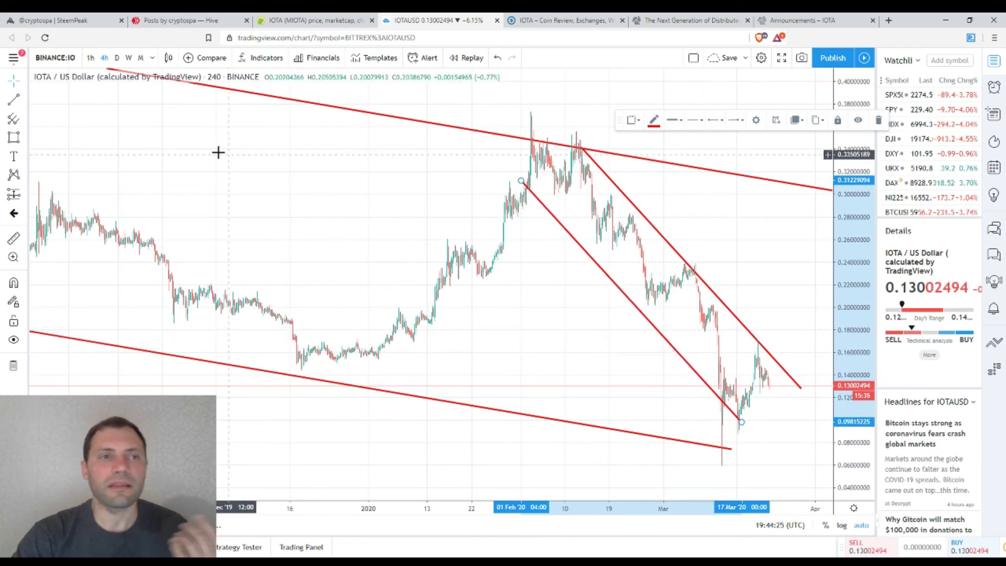
# - Switch to 1-hour candles and pan to show the inner channel
pyautogui.click(90, 57)
pyautogui.scroll(-5, 584, 296)
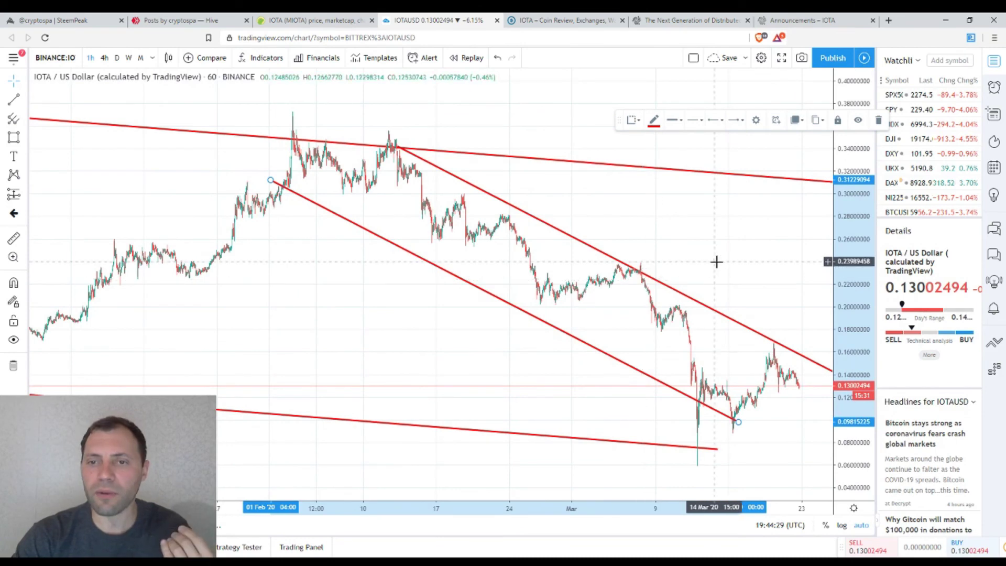
pyautogui.moveTo(716, 260); pyautogui.dragTo(598, 260)
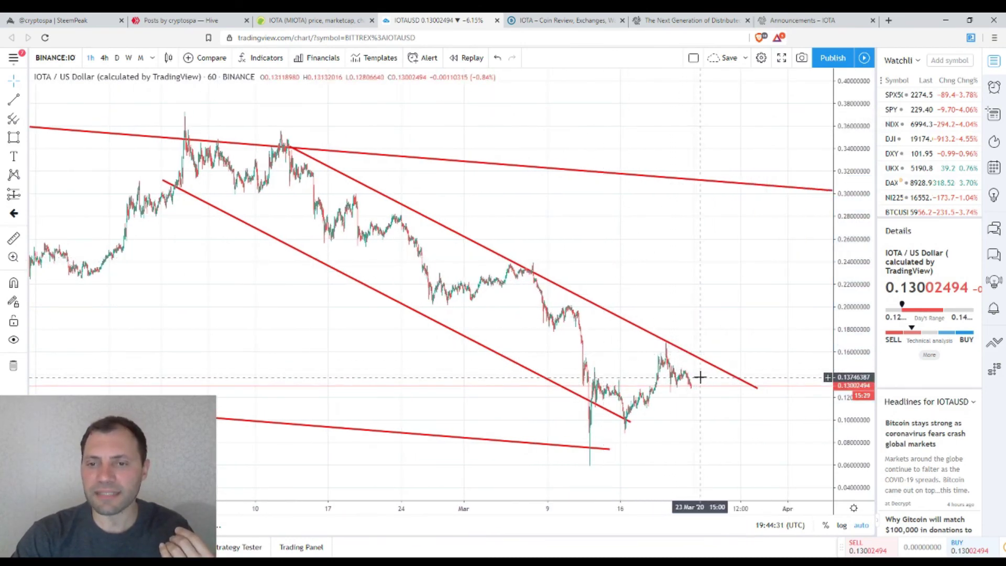
# - Show both red channels on 4-hour candles, then move to the IOTA wiki article
pyautogui.click(663, 347)
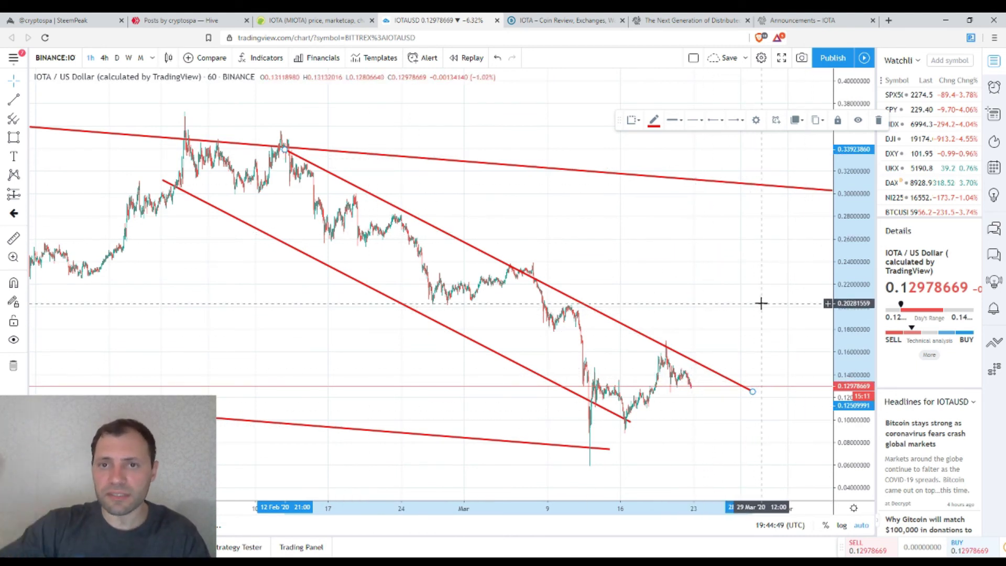
pyautogui.scroll(-2, 368, 176)
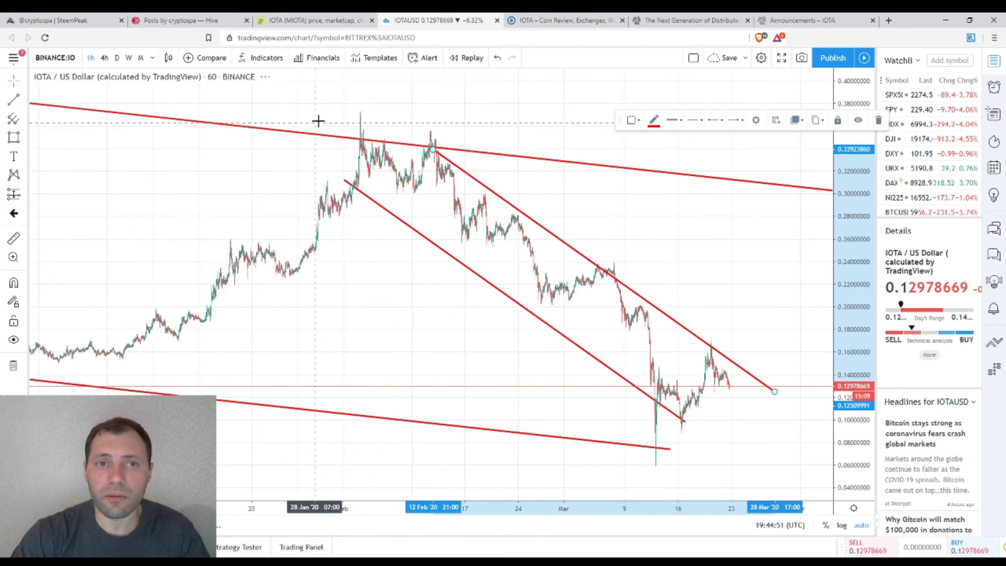
pyautogui.click(104, 57)
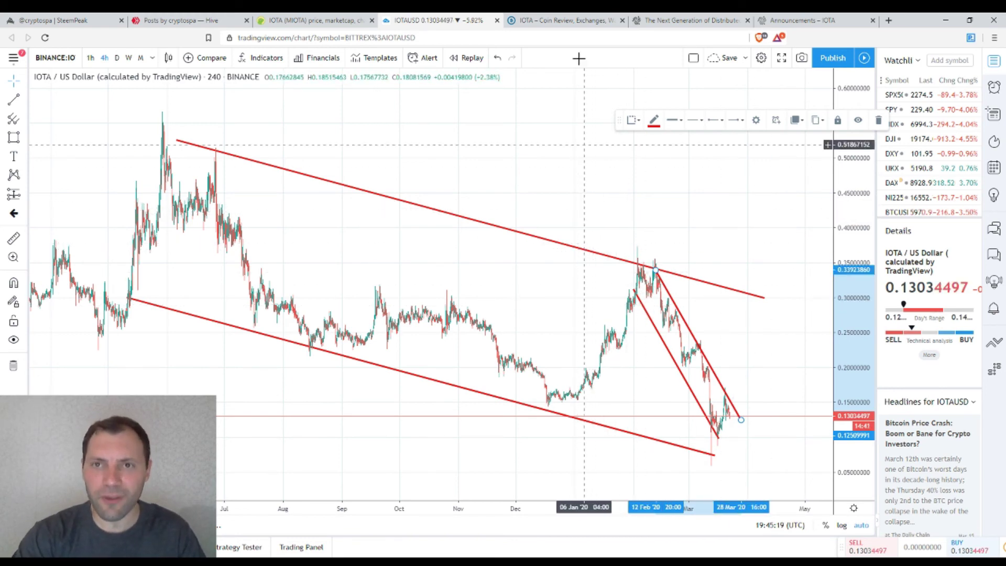
pyautogui.click(590, 21)
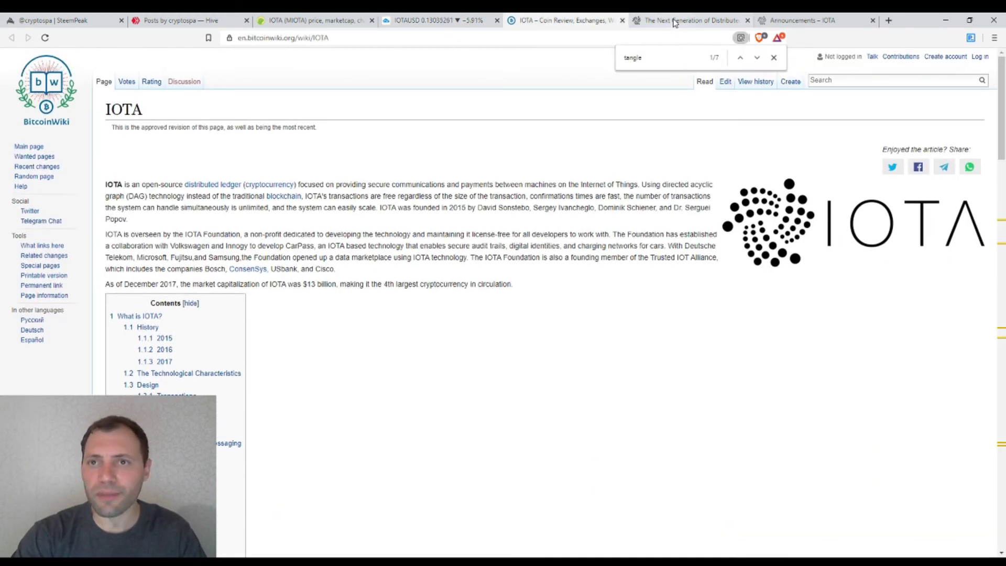
# - Switch to the iota.org homepage
pyautogui.click(672, 20)
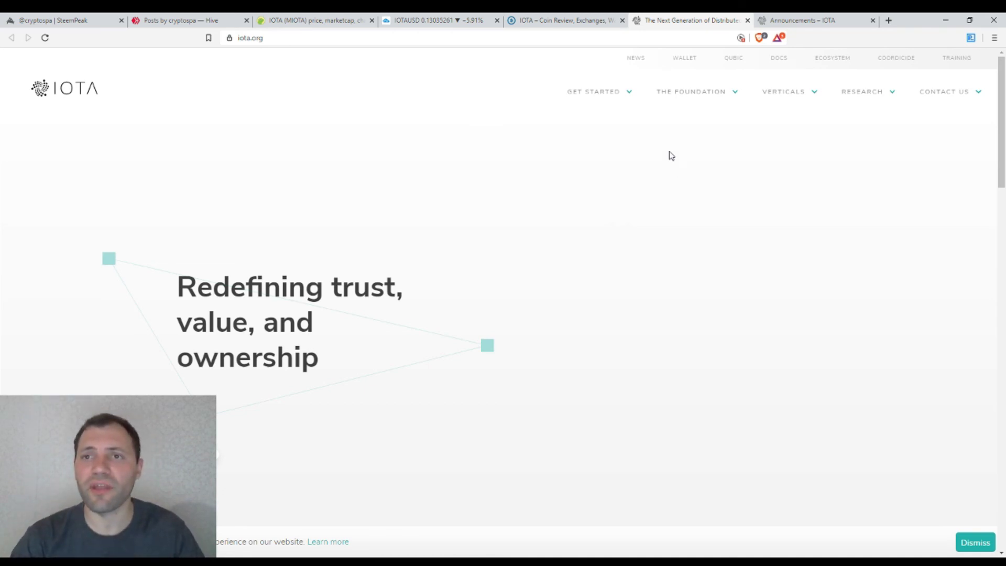
# - Browse the IOTA announcements blog
pyautogui.click(801, 19)
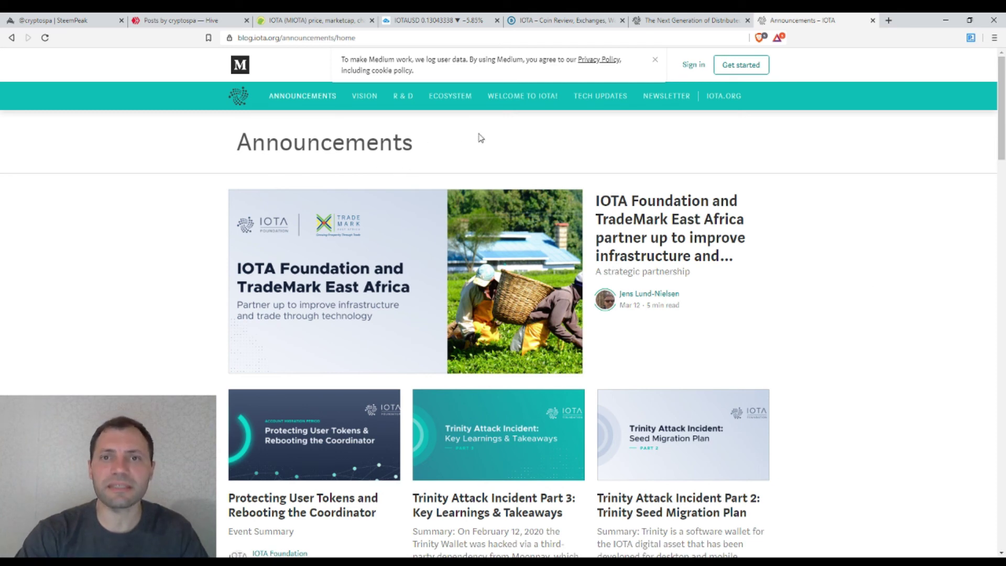
pyautogui.scroll(-1, 764, 189)
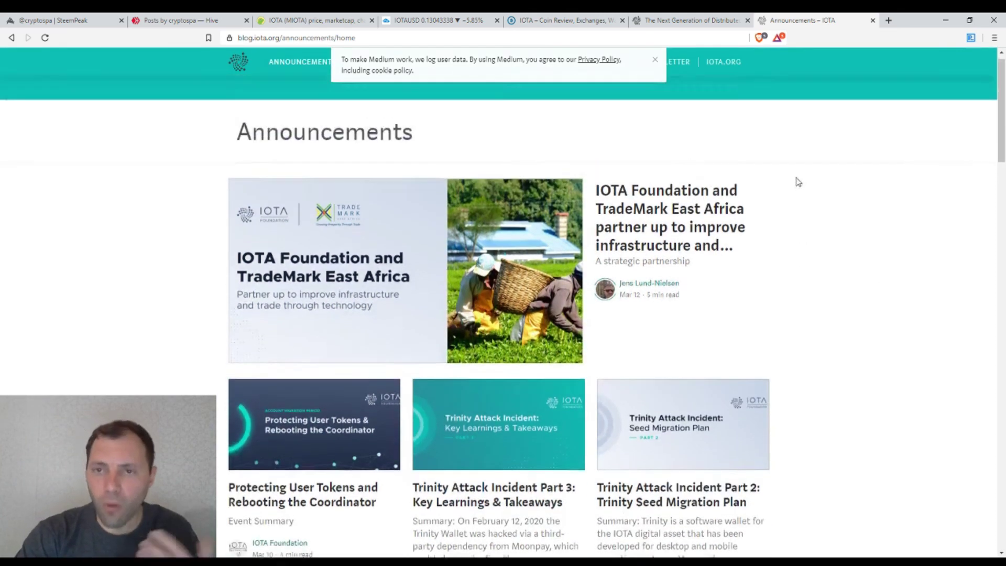
pyautogui.scroll(1, 797, 182)
# - Open the main iota.org site from the blog and scroll through it
pyautogui.click(726, 95)
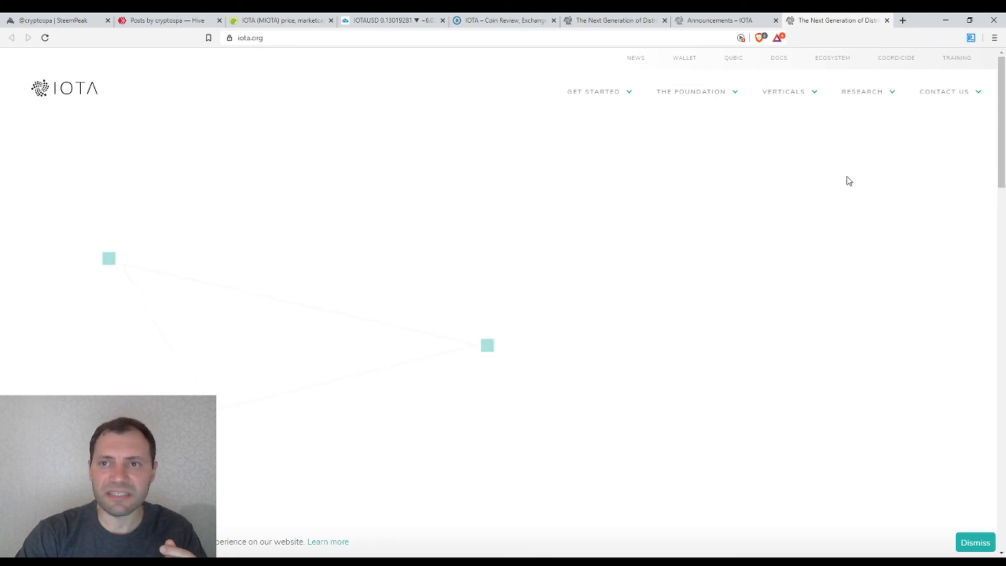
pyautogui.scroll(-5, 833, 176)
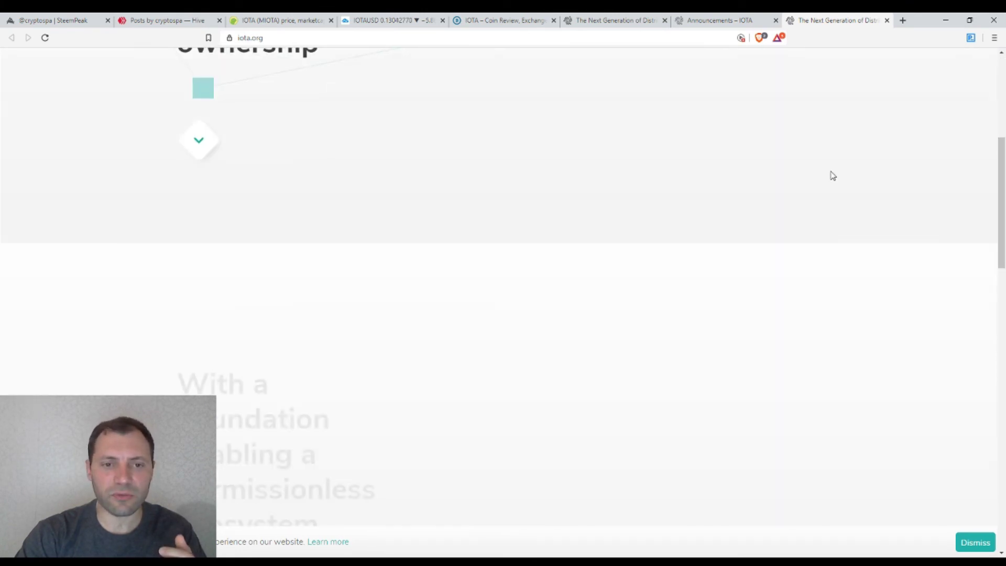
pyautogui.scroll(5, 833, 175)
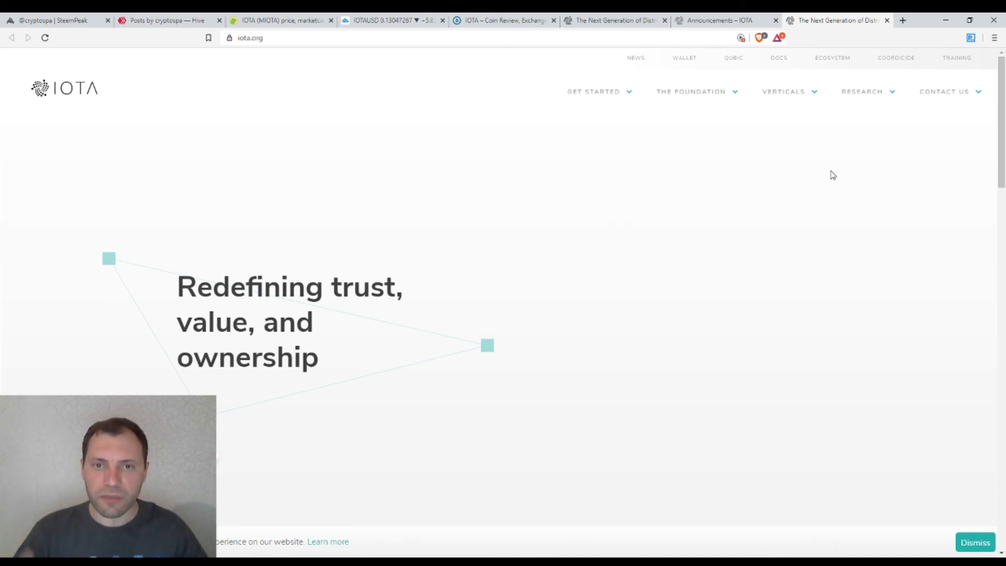
pyautogui.scroll(-15, 833, 175)
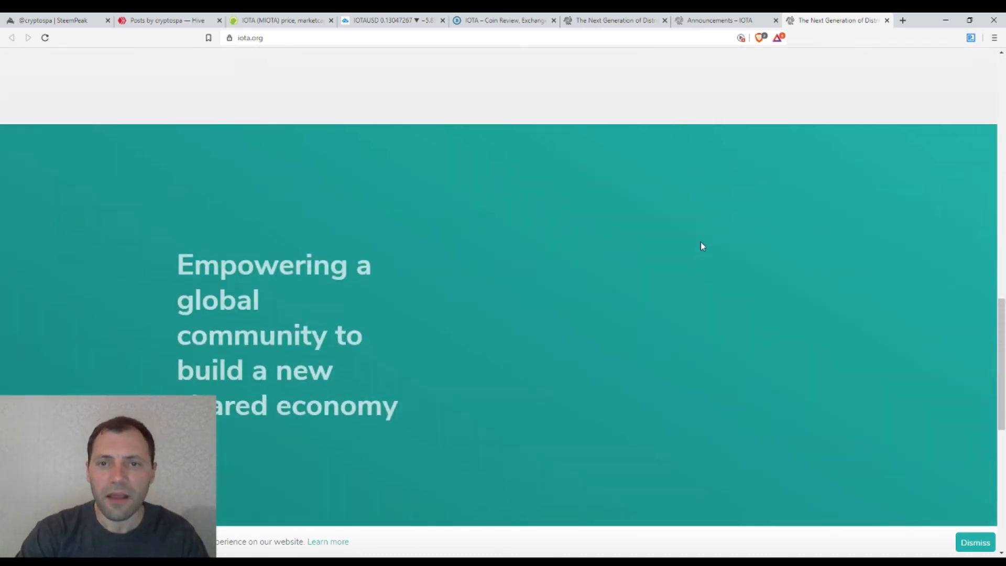
# - Review the announcements again, then return to the author's SteemPeak posts via the Hive page
pyautogui.click(710, 20)
pyautogui.scroll(-2, 780, 270)
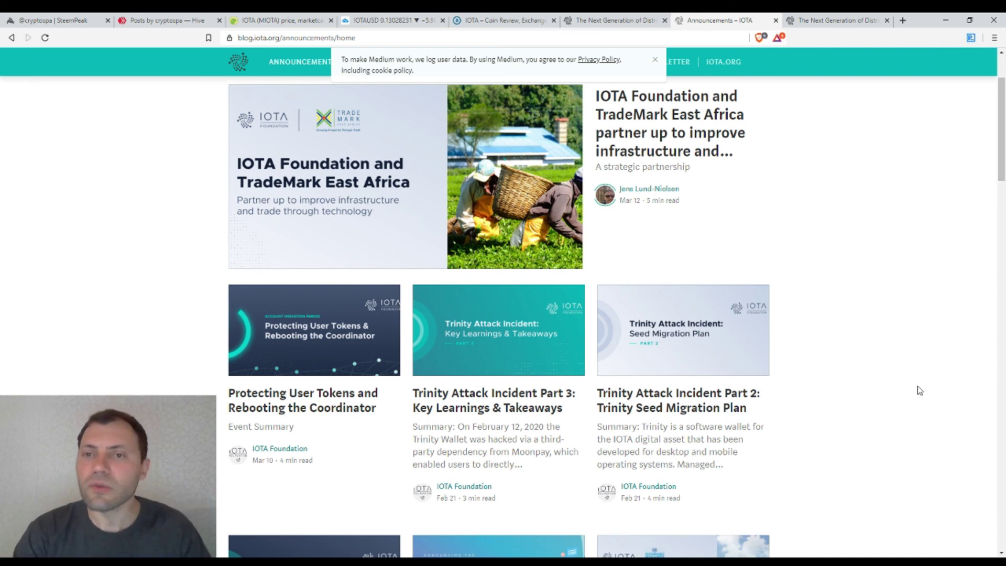
pyautogui.scroll(3, 918, 390)
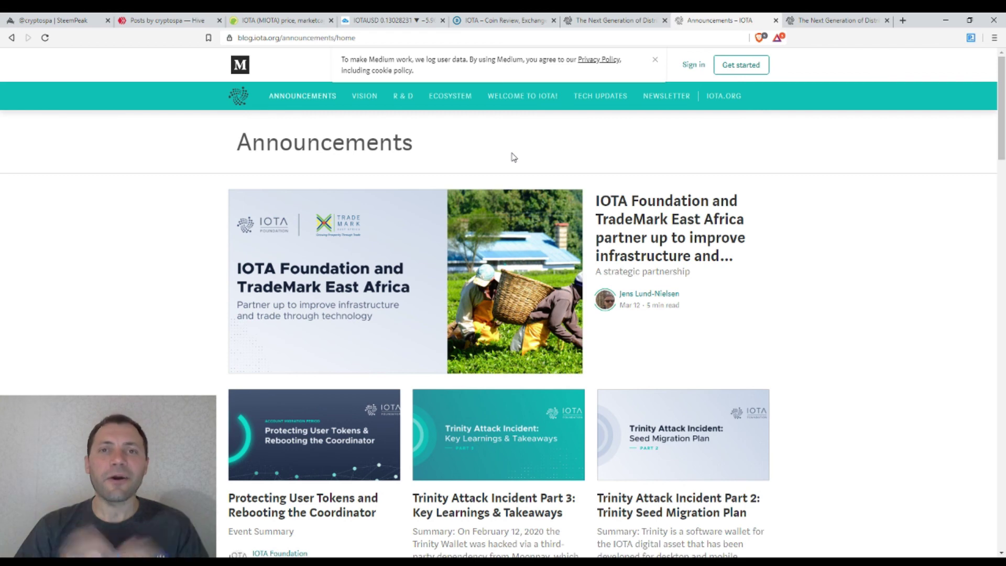
pyautogui.click(161, 21)
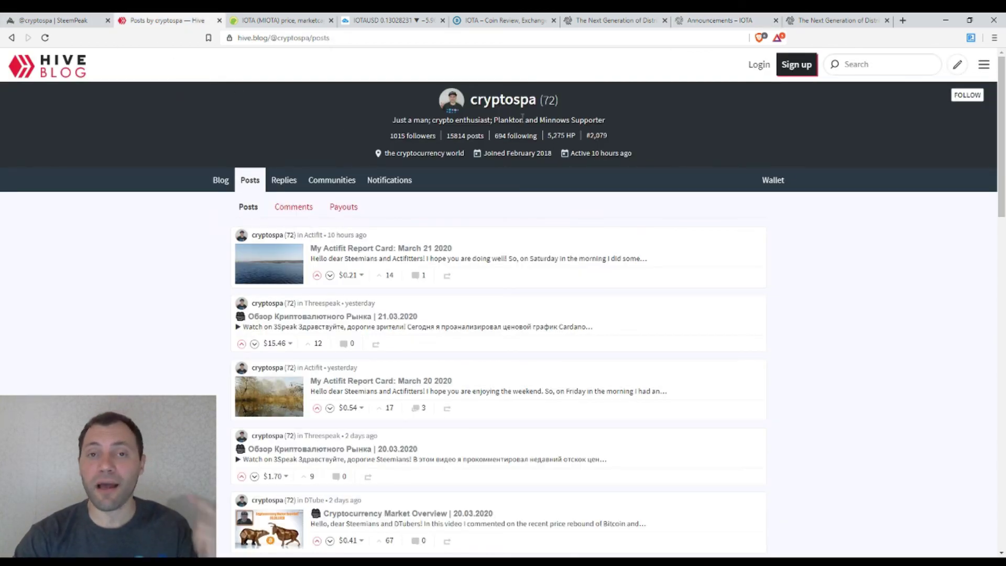
pyautogui.click(73, 23)
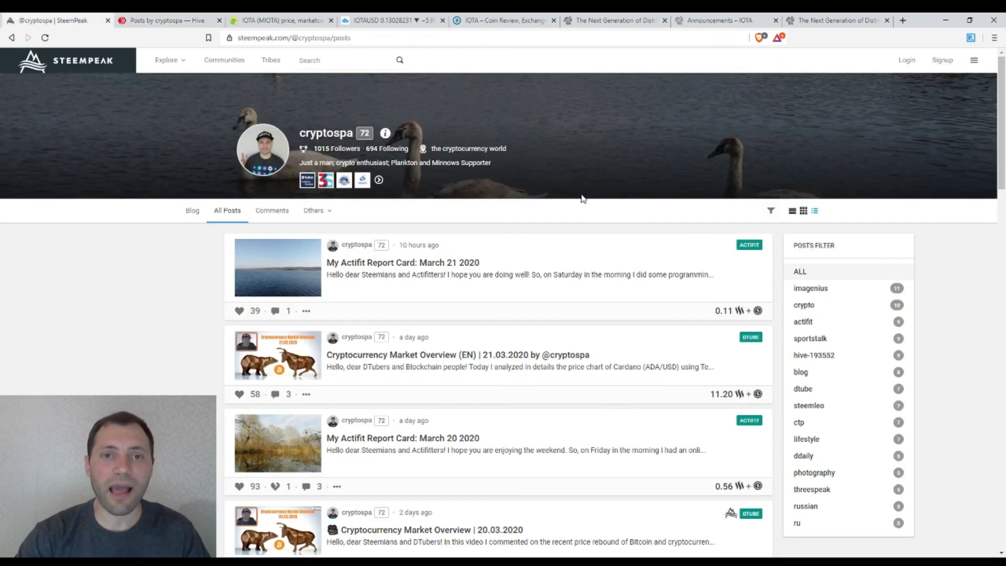